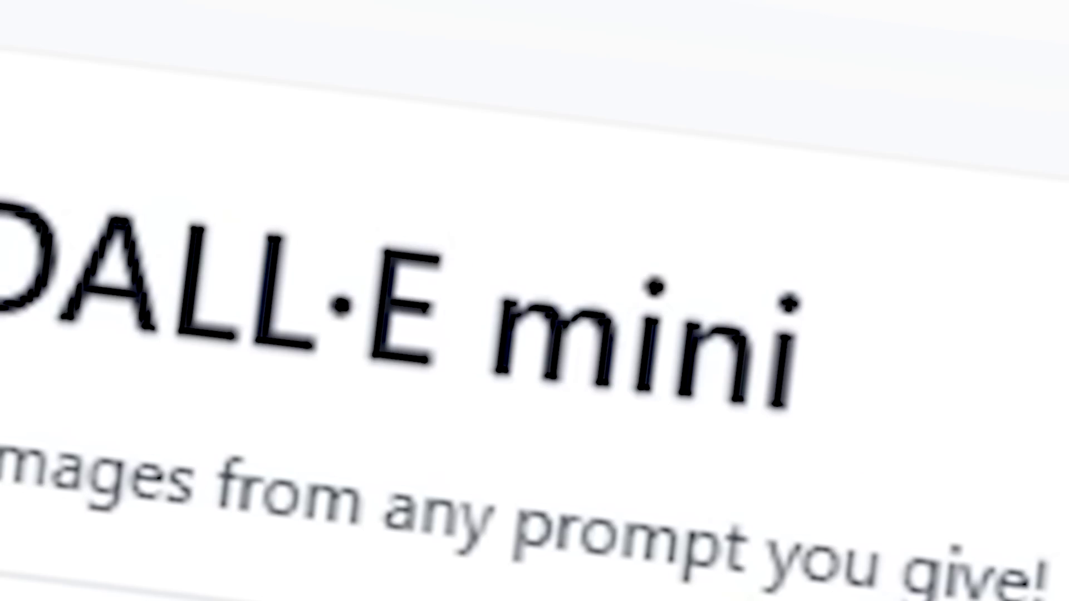
# - Highlight part of the DALL·E mini title on the empty generator page
pyautogui.moveTo(2, 257); pyautogui.dragTo(997, 368)
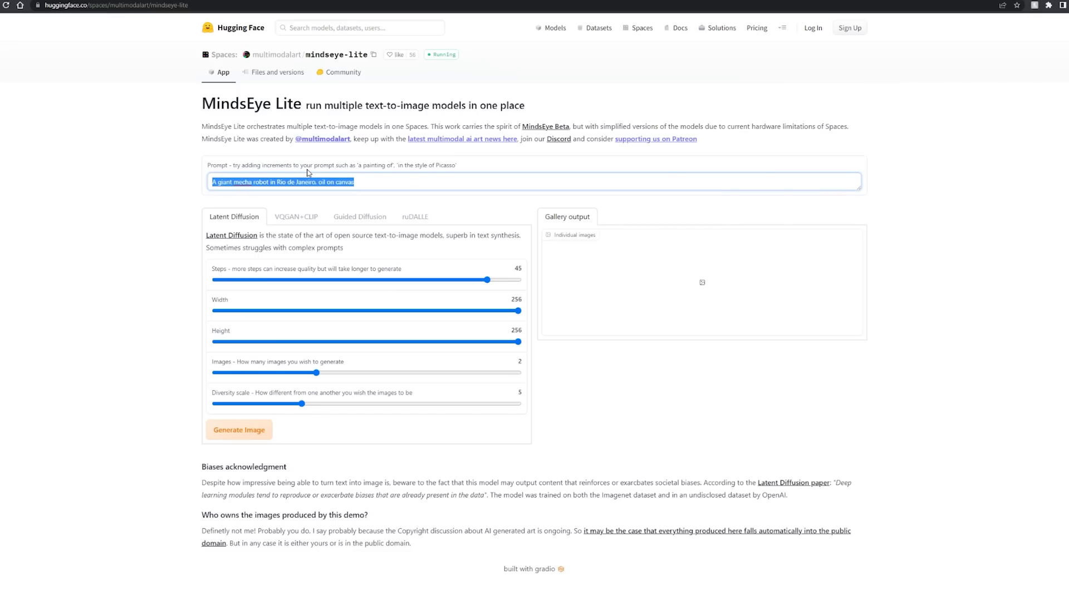
# - Replace the prompt with 'roblox' and view both generated images enlarged
pyautogui.press('BackSpace')
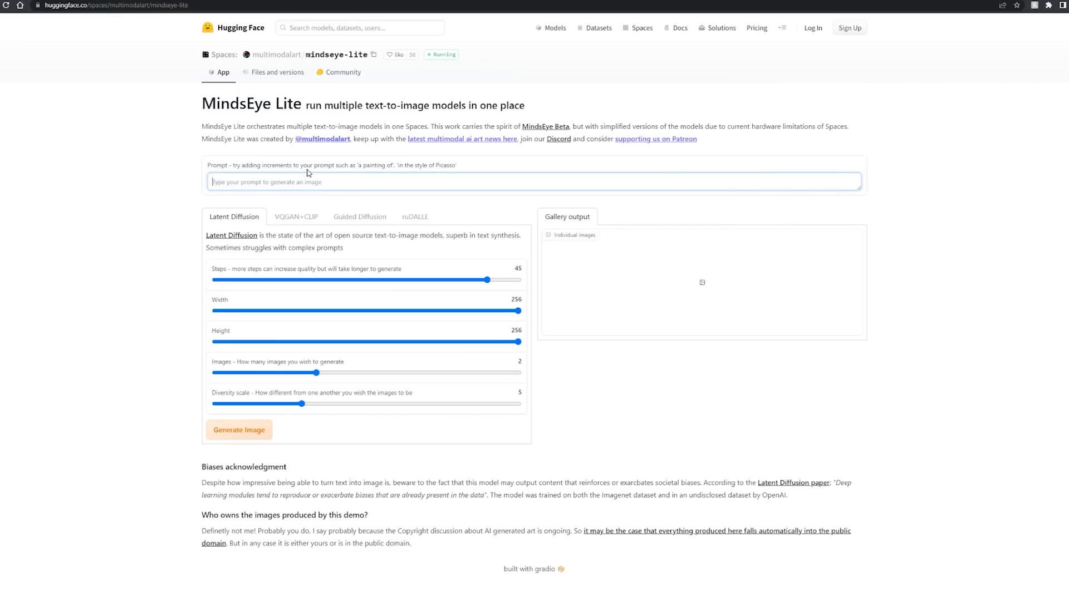
pyautogui.write('roblo')
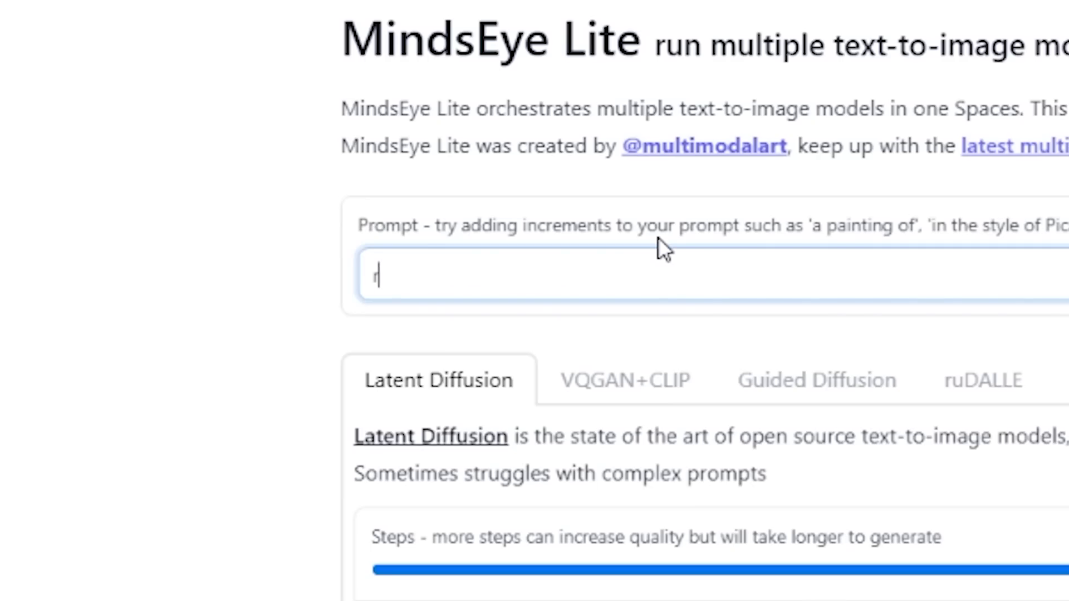
pyautogui.write('x')
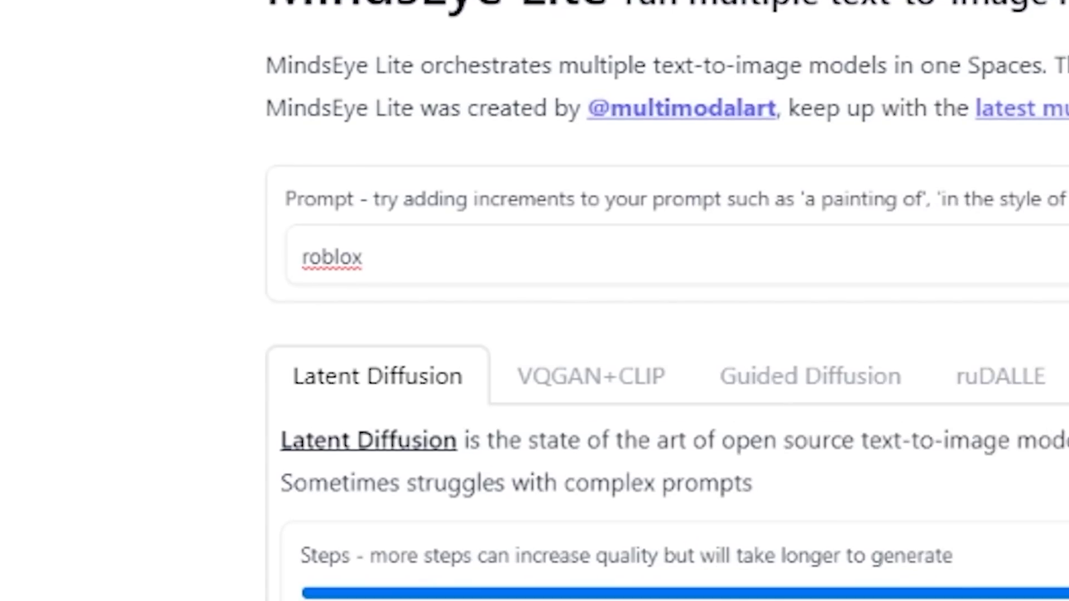
pyautogui.click(577, 342)
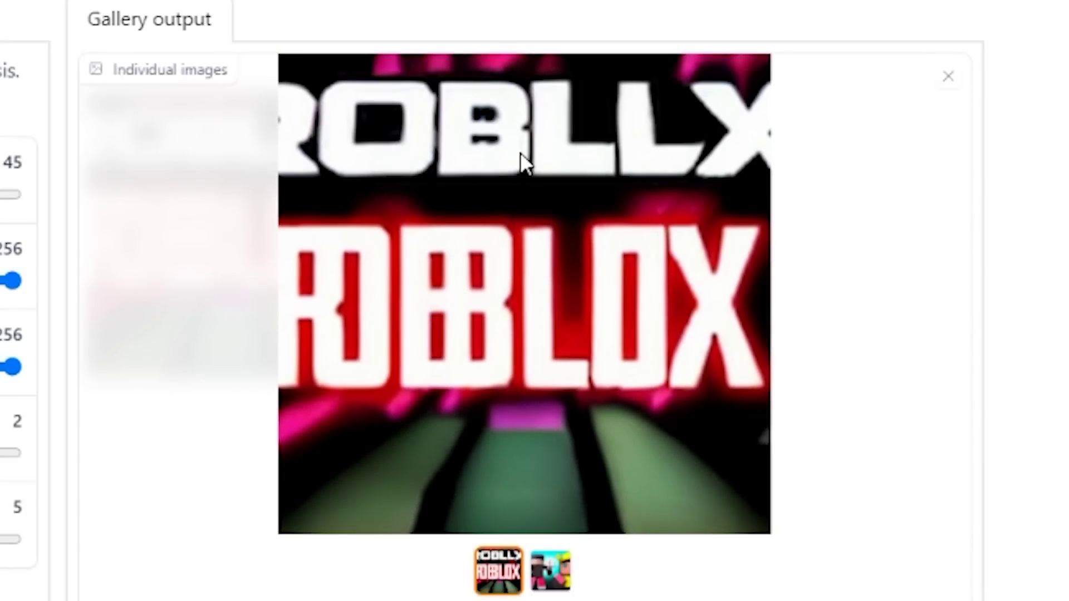
pyautogui.click(607, 251)
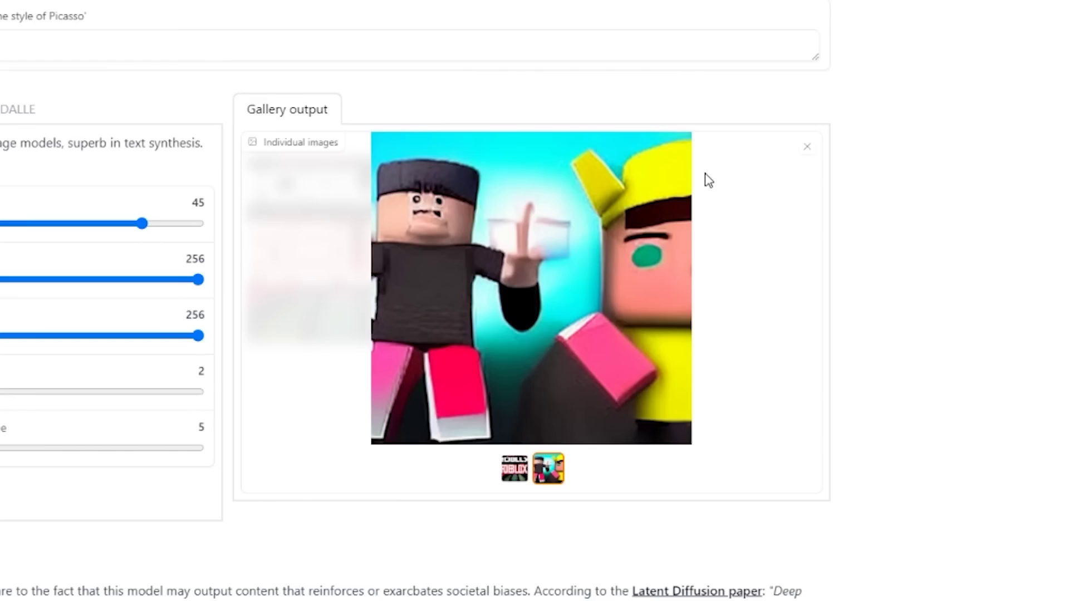
# - Regenerate the roblox images, compare the RBLX and red box pictures, and start typing 'a guy e'
pyautogui.click(262, 430)
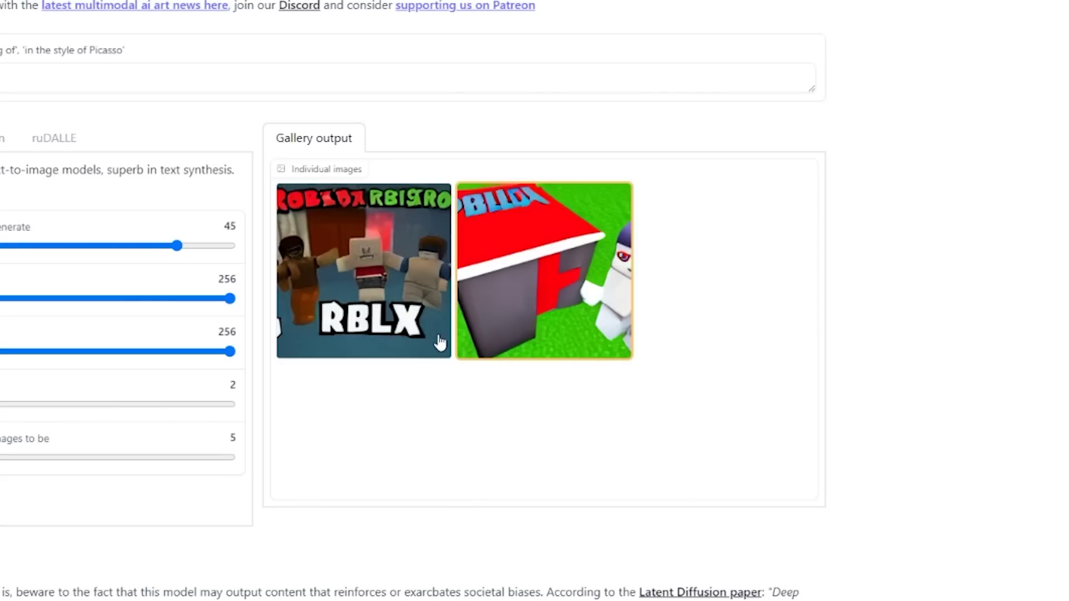
pyautogui.click(441, 341)
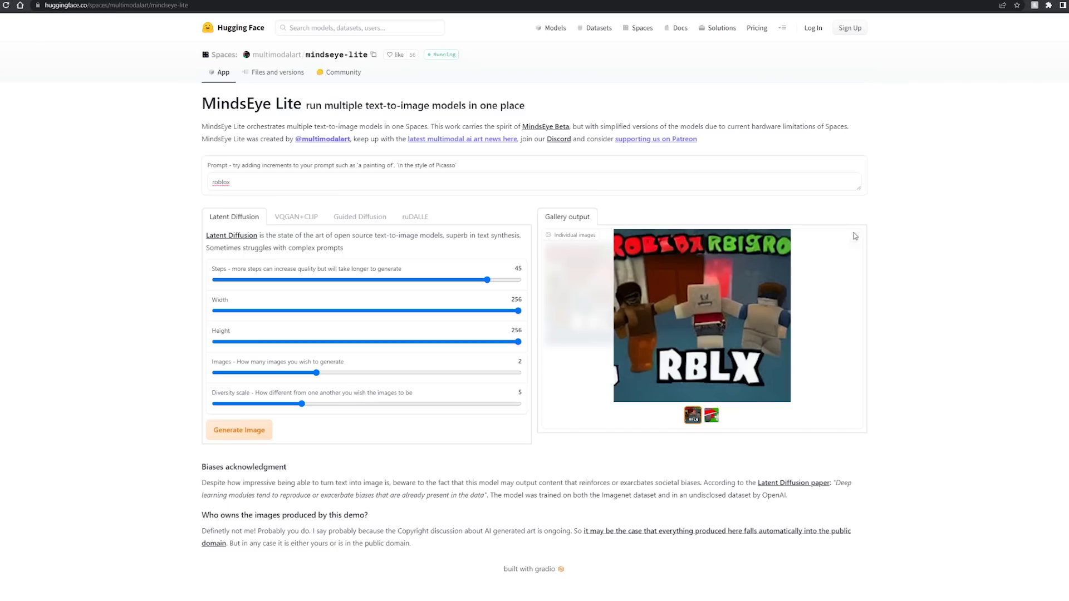
pyautogui.click(560, 476)
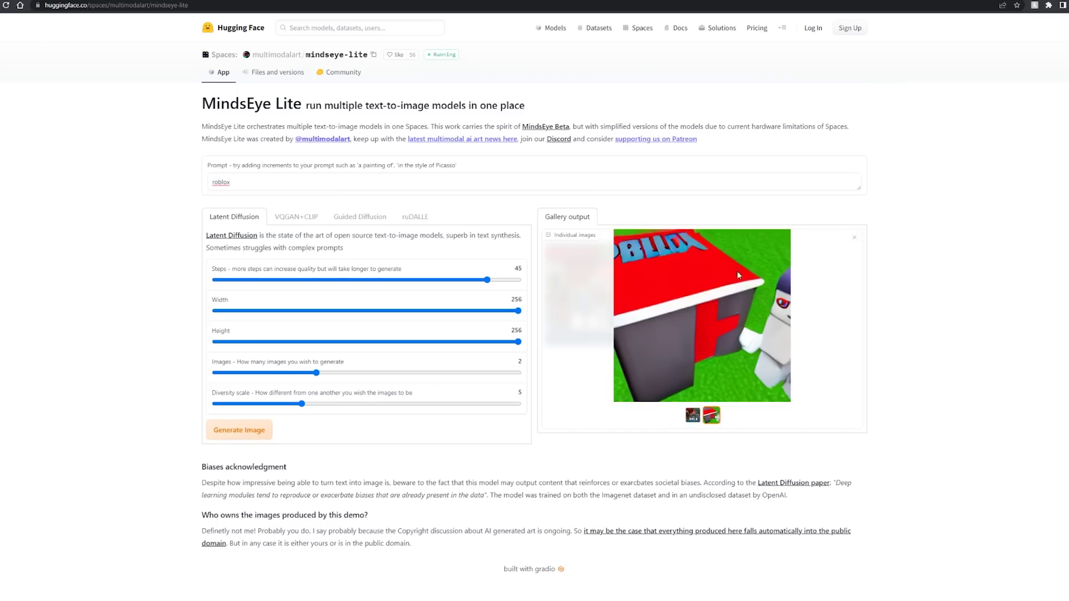
pyautogui.click(528, 477)
pyautogui.click(559, 477)
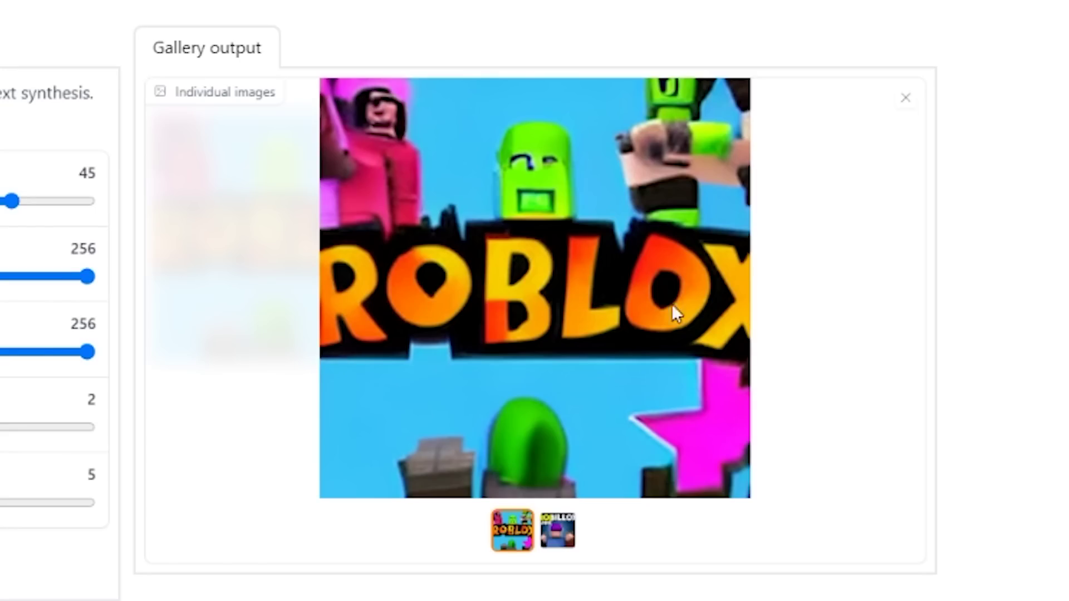
pyautogui.click(506, 159)
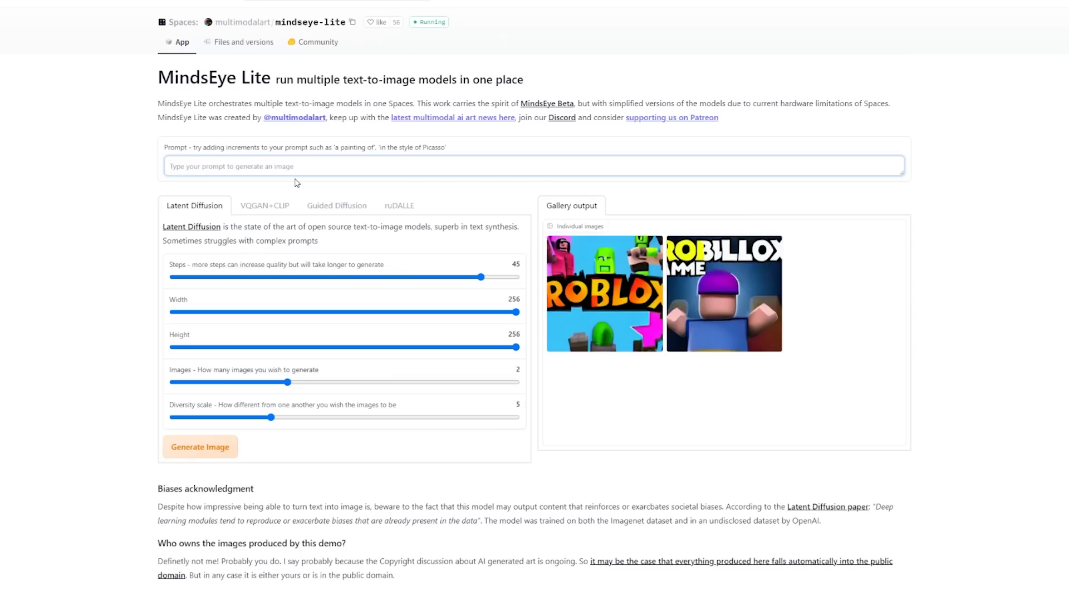
pyautogui.write('a guy eating a pickle')
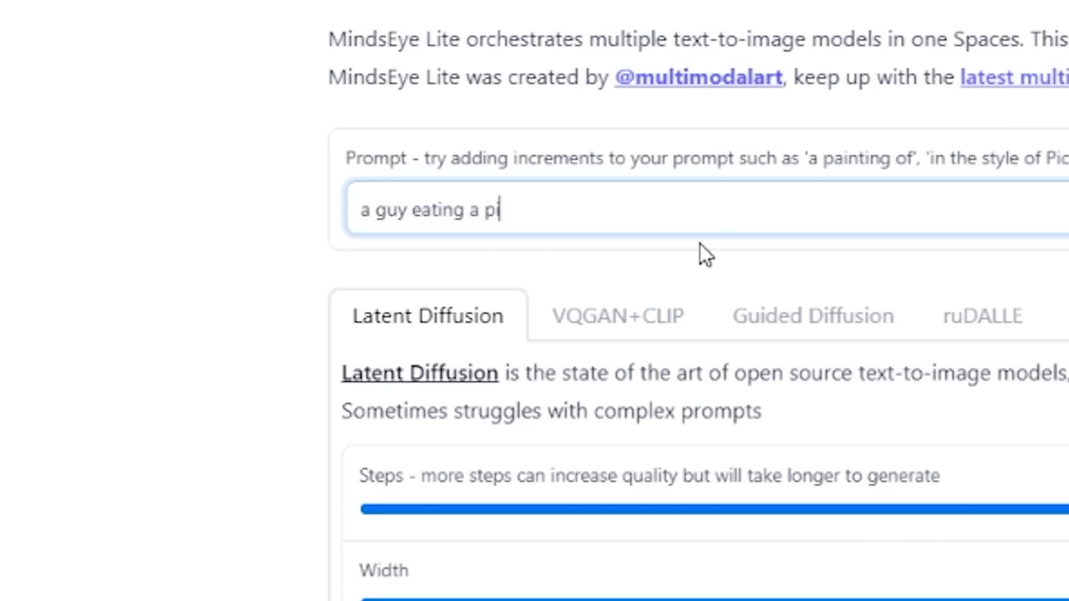
# - View both pickle images enlarged, then enter the new prompt 'roblox breaking bad'
pyautogui.click(618, 298)
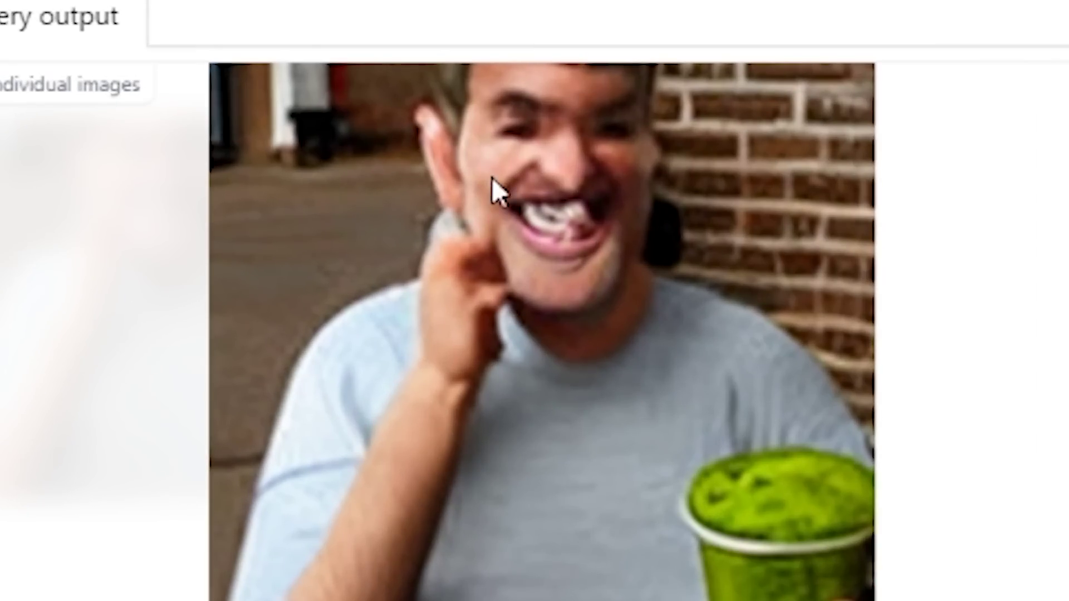
pyautogui.click(509, 500)
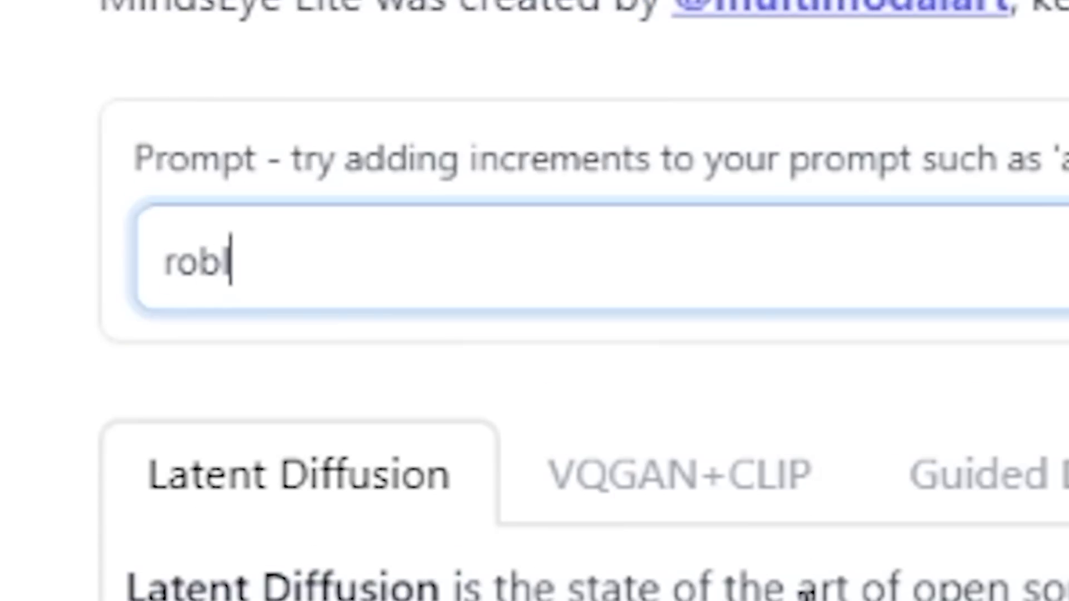
pyautogui.write('ox hacke')
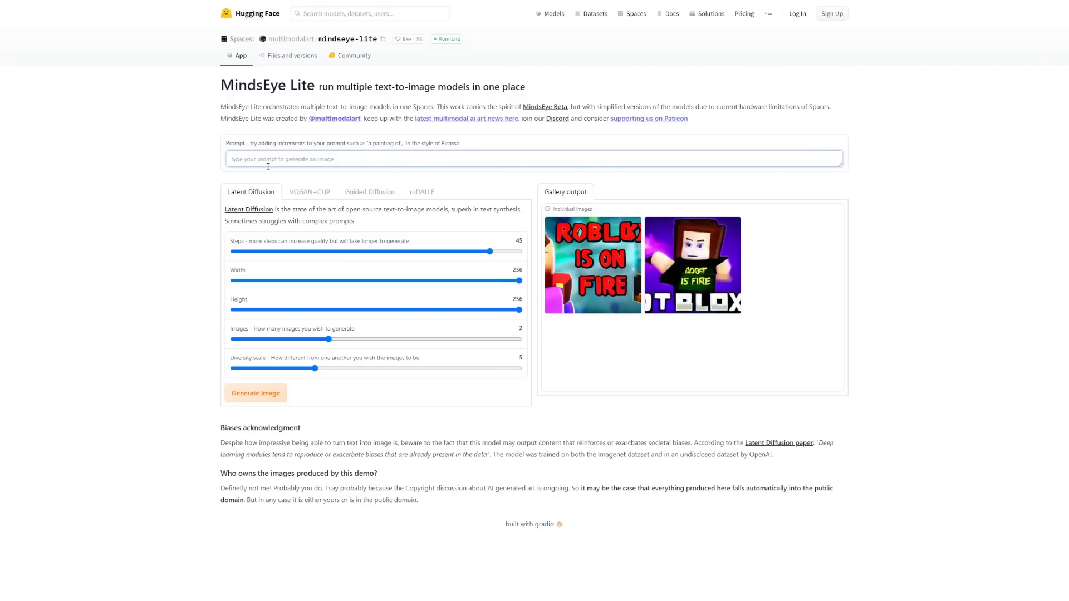
pyautogui.write('roblox breaking bad')
# - Generate the 'roblox breaking bad' images and flip between both ROBLOX pictures
pyautogui.click(256, 393)
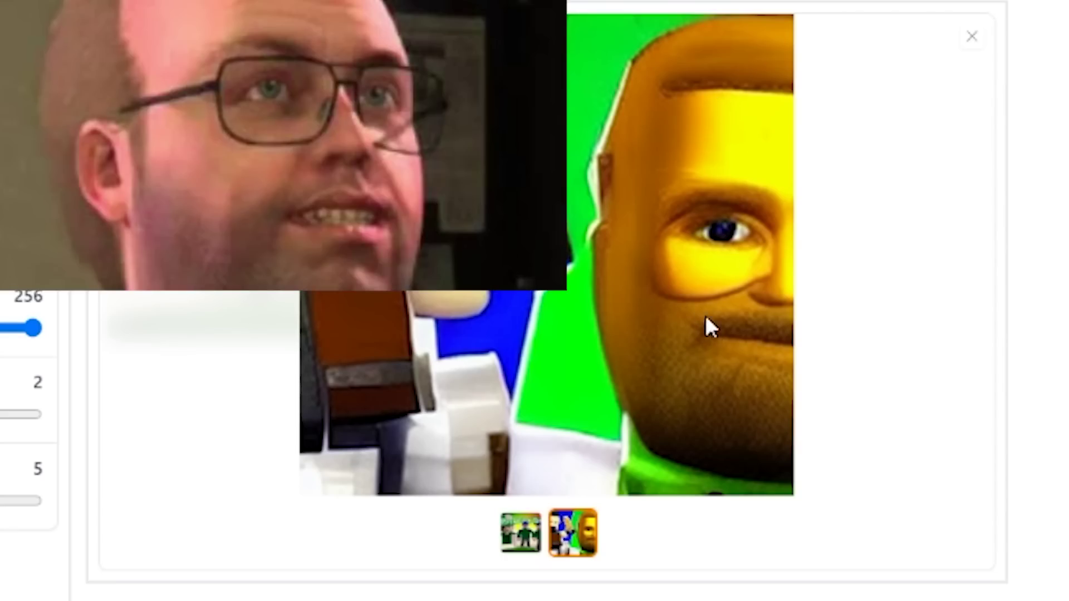
pyautogui.click(709, 332)
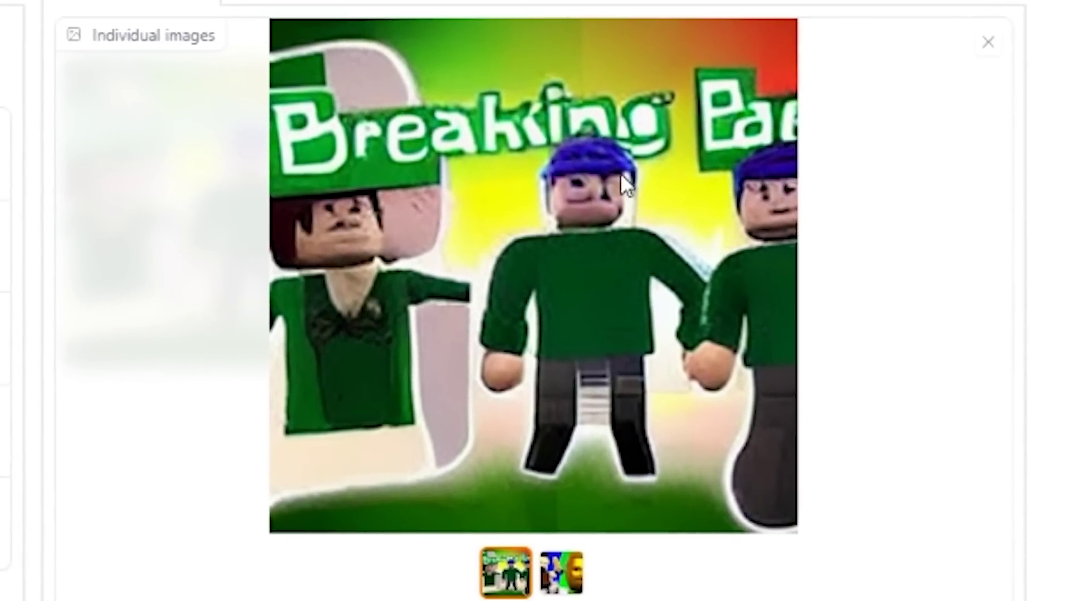
pyautogui.click(702, 290)
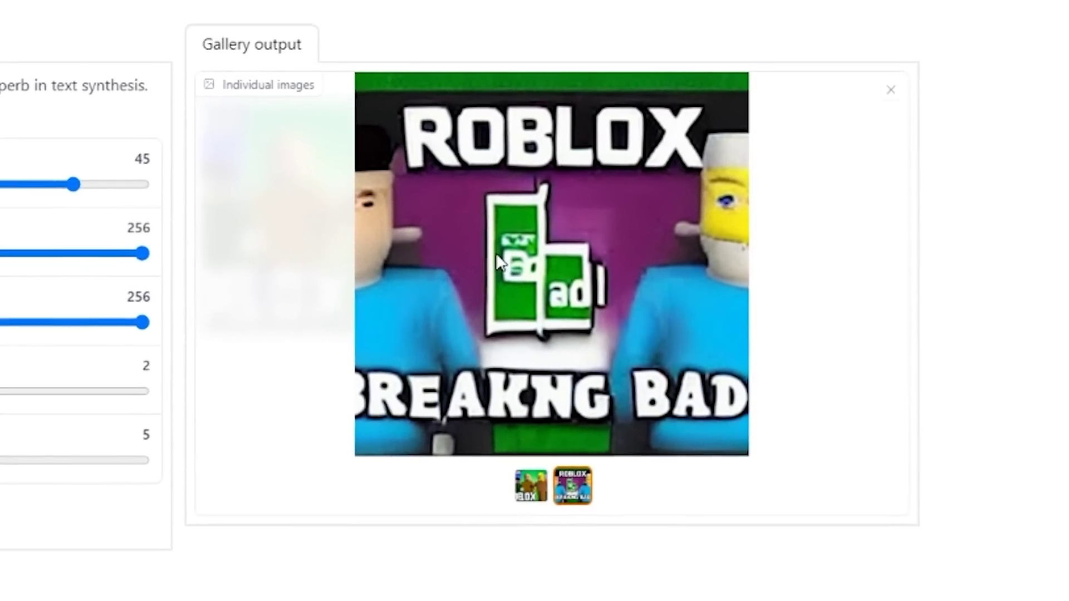
pyautogui.click(839, 142)
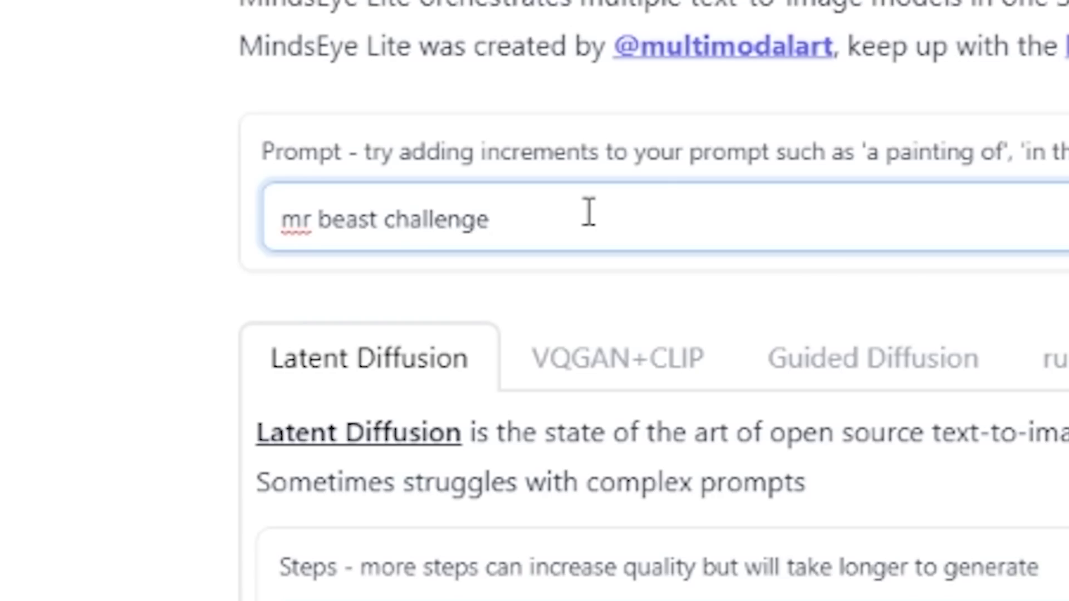
# - Generate the Mr Beast 'last to stop breathing' images and compare the green and yellow results
pyautogui.write('last to stop breathing')
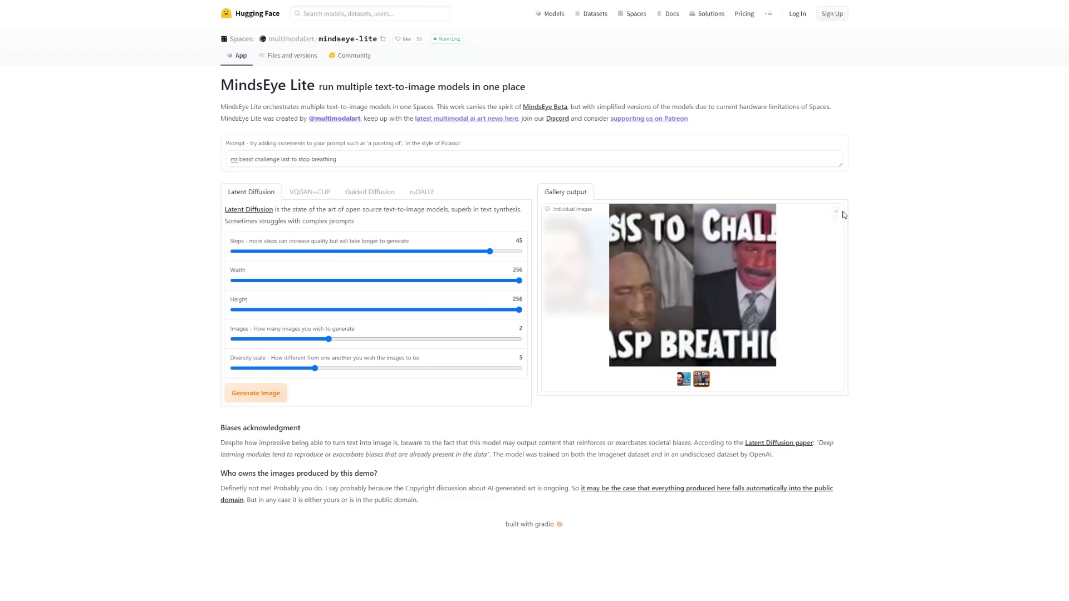
pyautogui.click(969, 50)
pyautogui.click(620, 277)
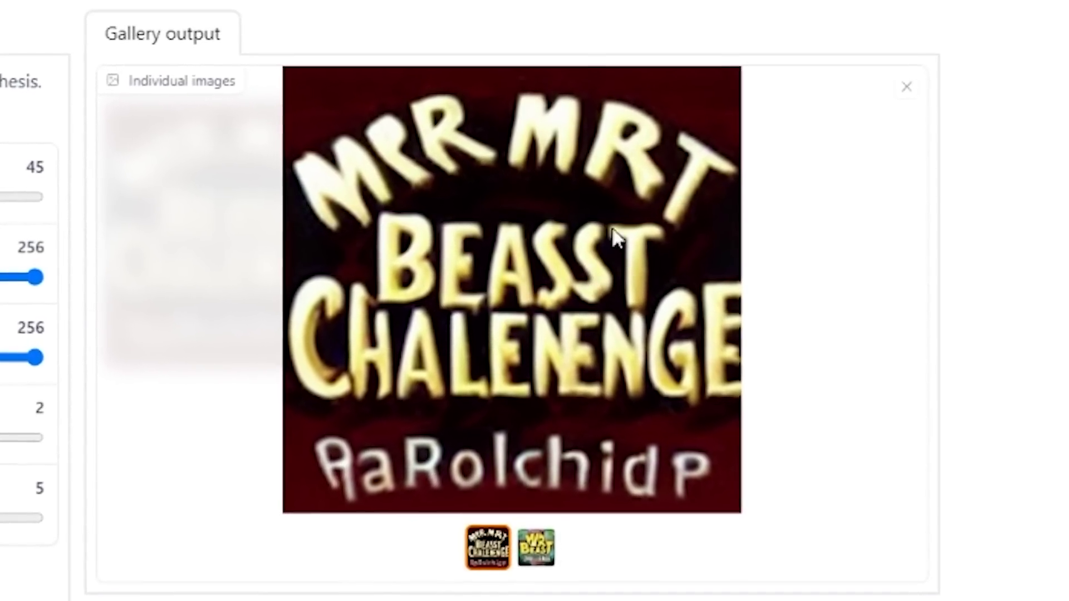
pyautogui.click(537, 560)
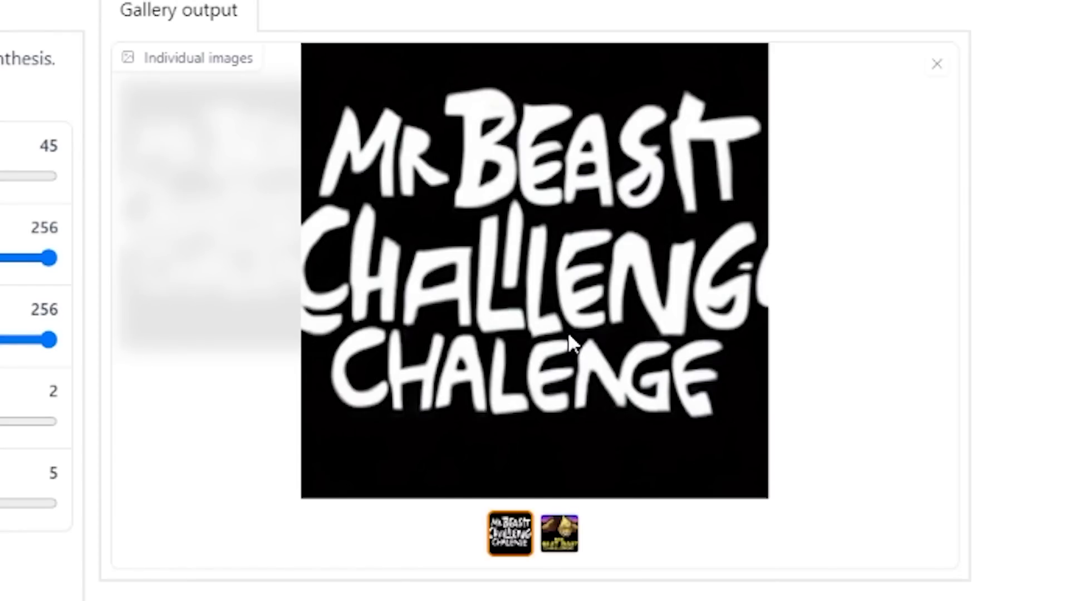
pyautogui.click(562, 531)
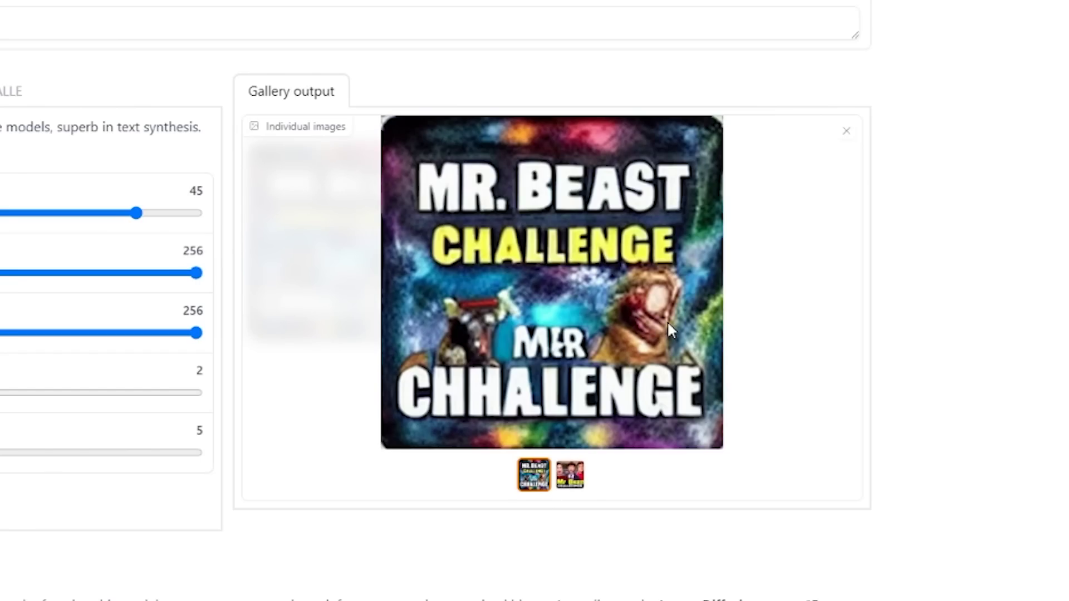
pyautogui.click(581, 477)
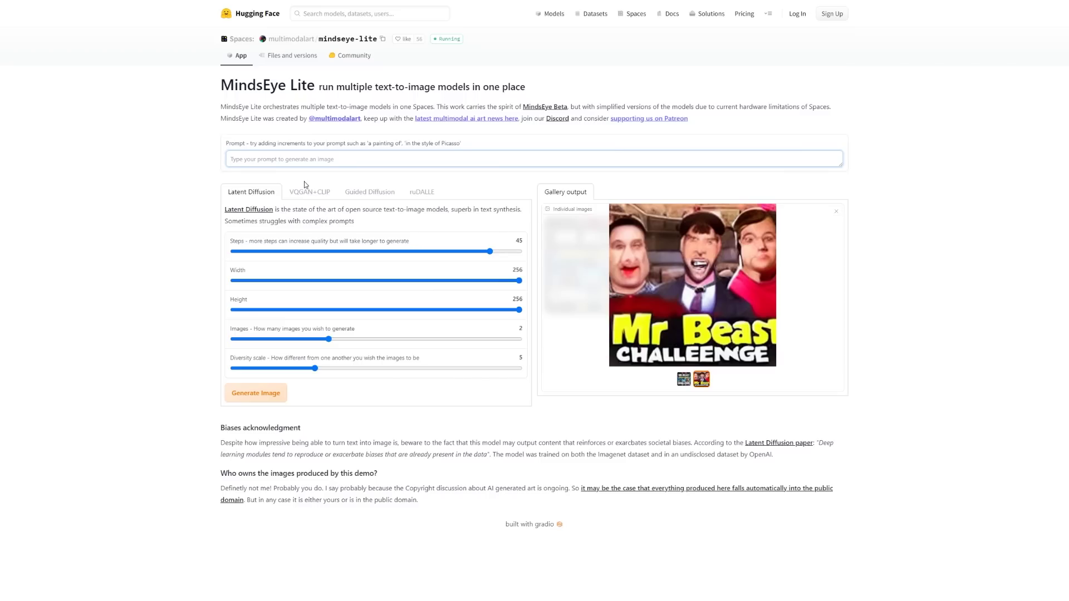
pyautogui.write('my next roblox v')
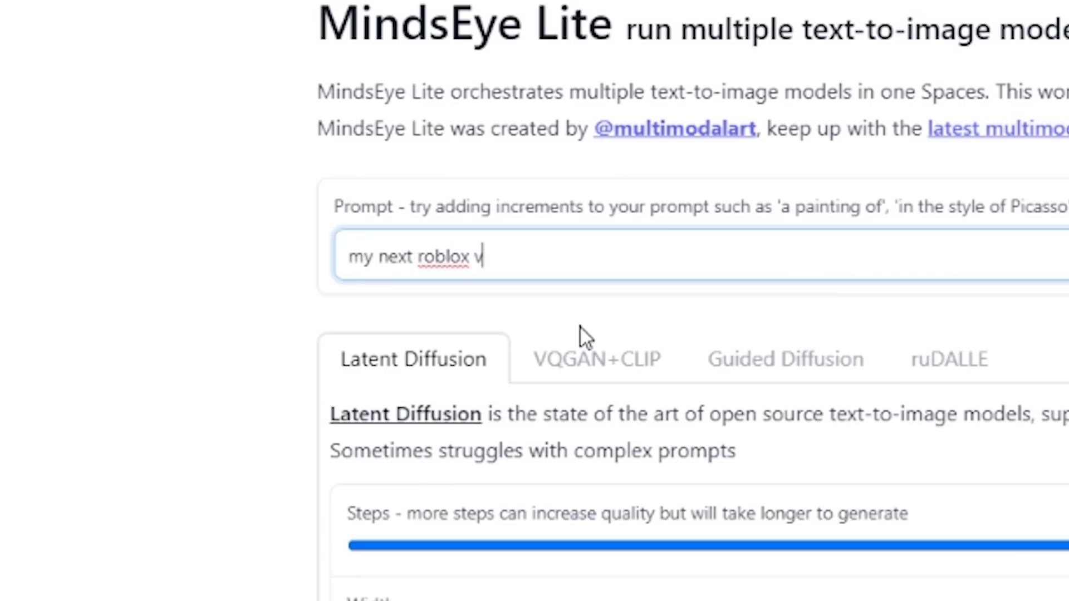
pyautogui.write('ideo')
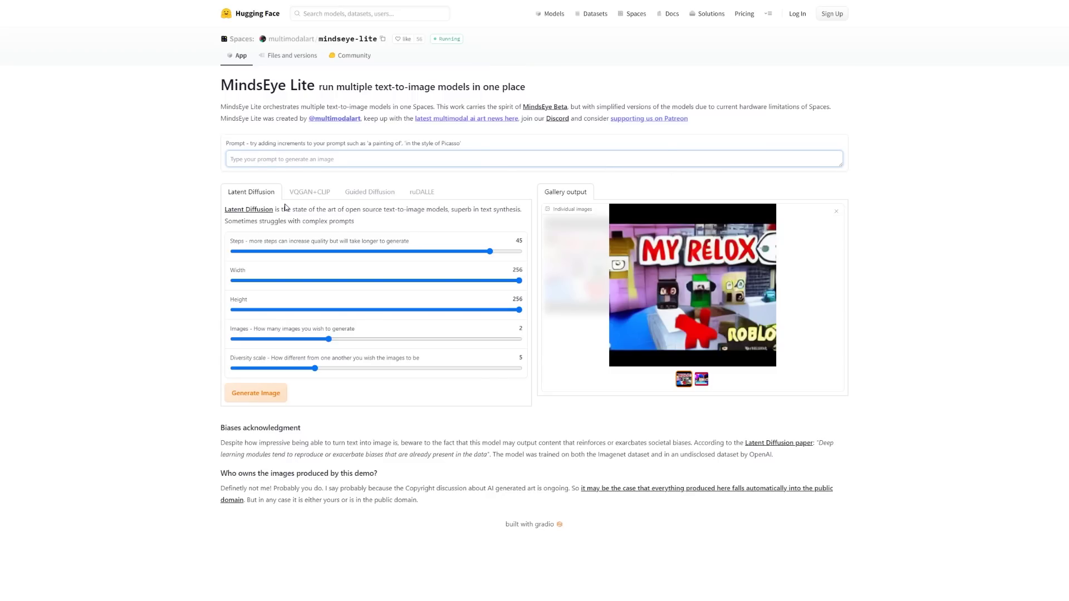
# - Generate images for 'dog with a gun' and compare the sitting and lying dog pictures enlarged
pyautogui.write('dog with a gun')
pyautogui.click(256, 393)
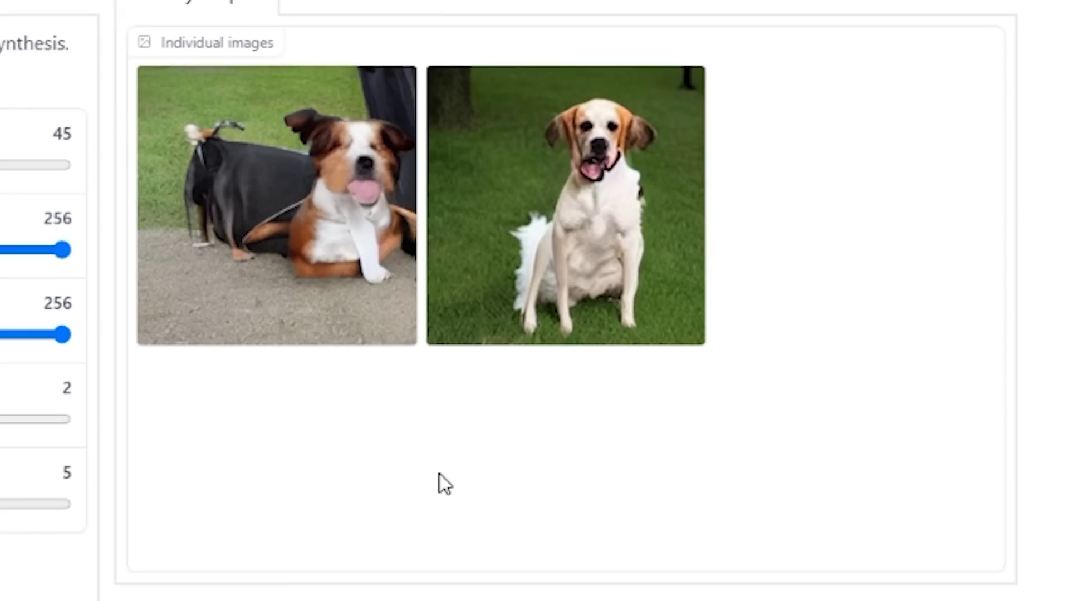
pyautogui.click(362, 334)
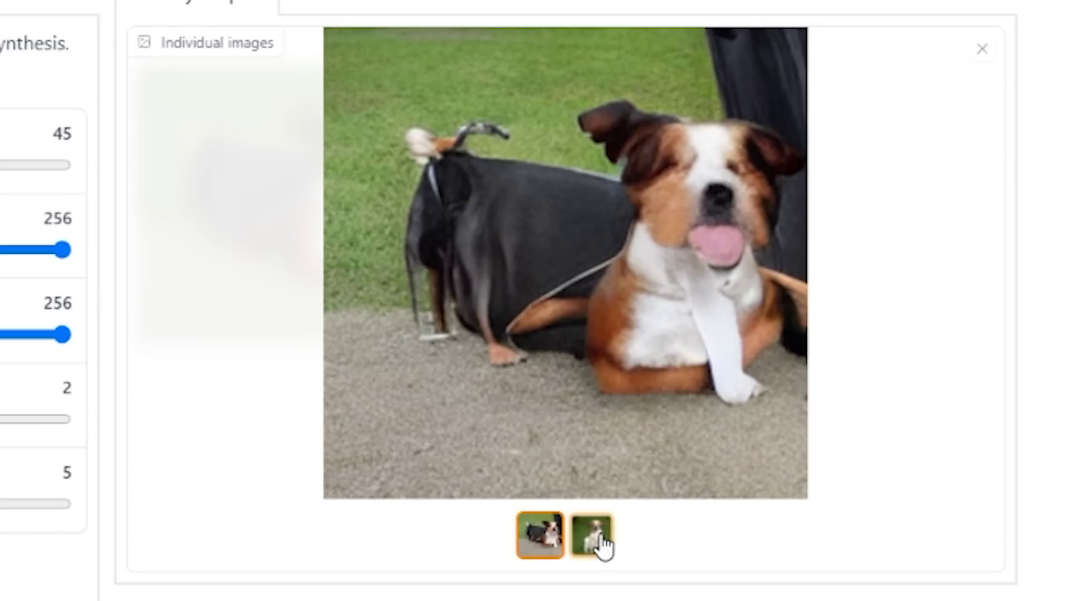
pyautogui.click(585, 552)
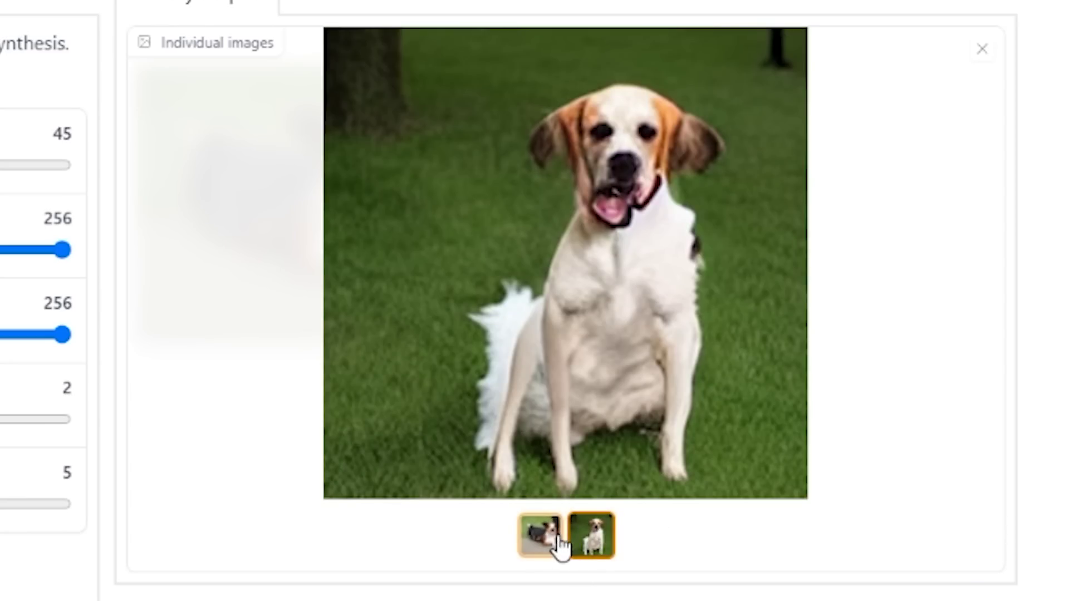
pyautogui.click(557, 543)
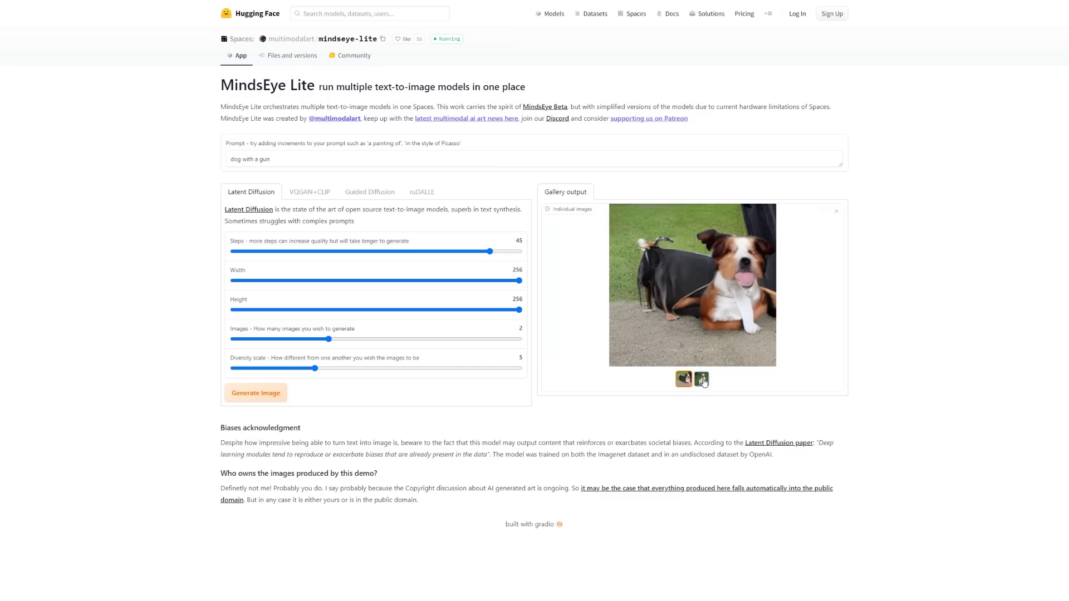
pyautogui.click(592, 535)
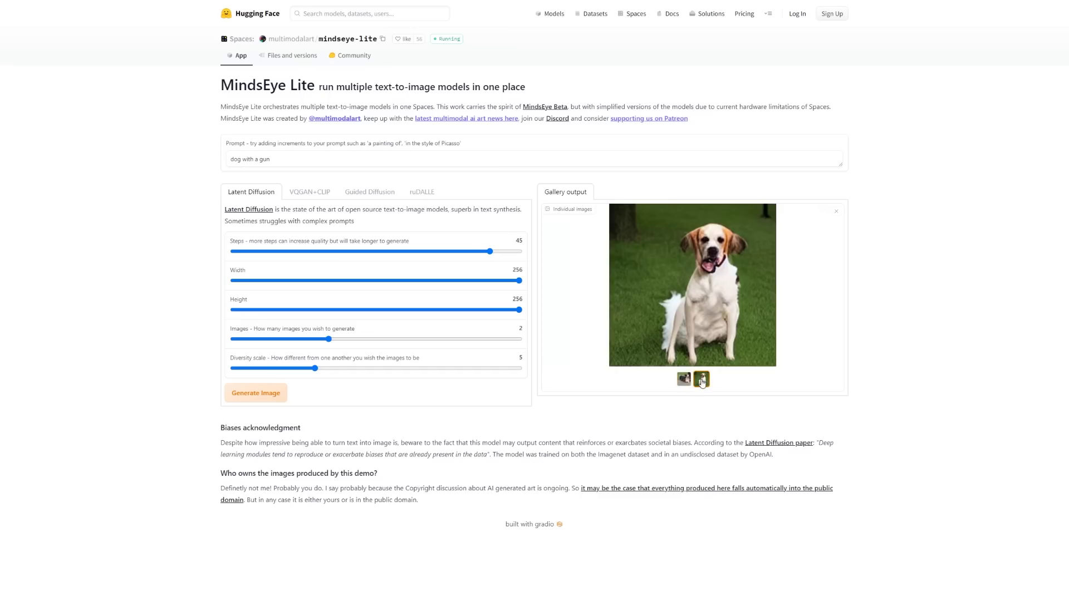
pyautogui.click(684, 379)
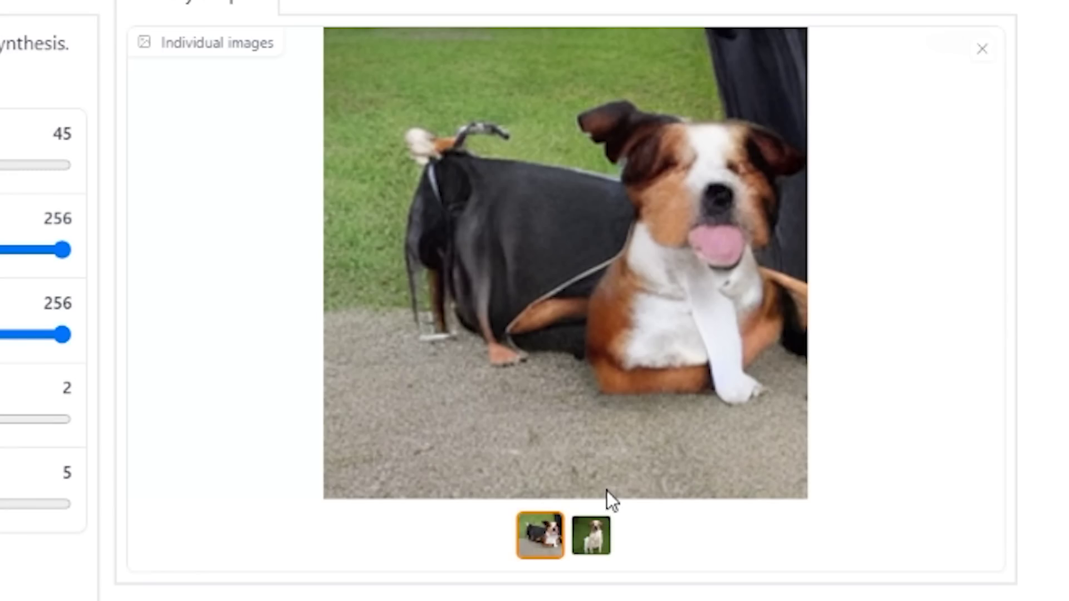
pyautogui.click(608, 432)
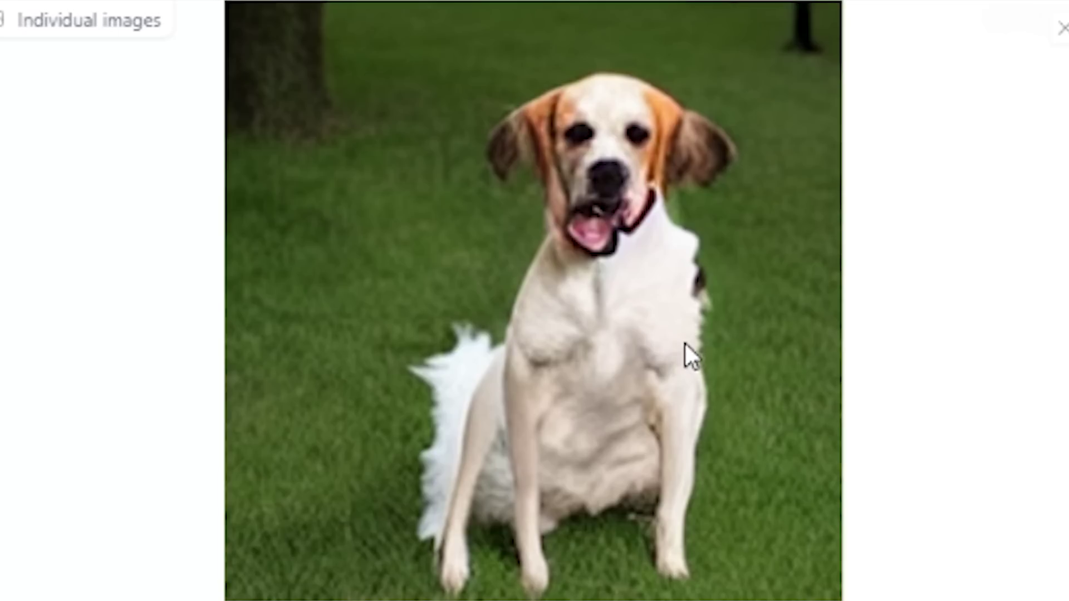
pyautogui.click(684, 379)
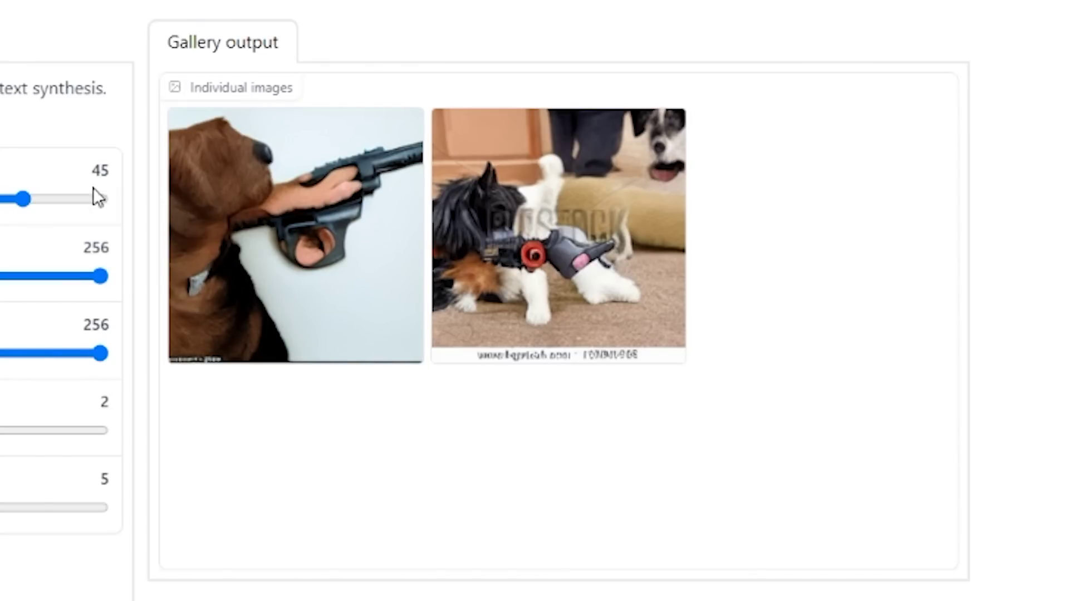
pyautogui.click(364, 268)
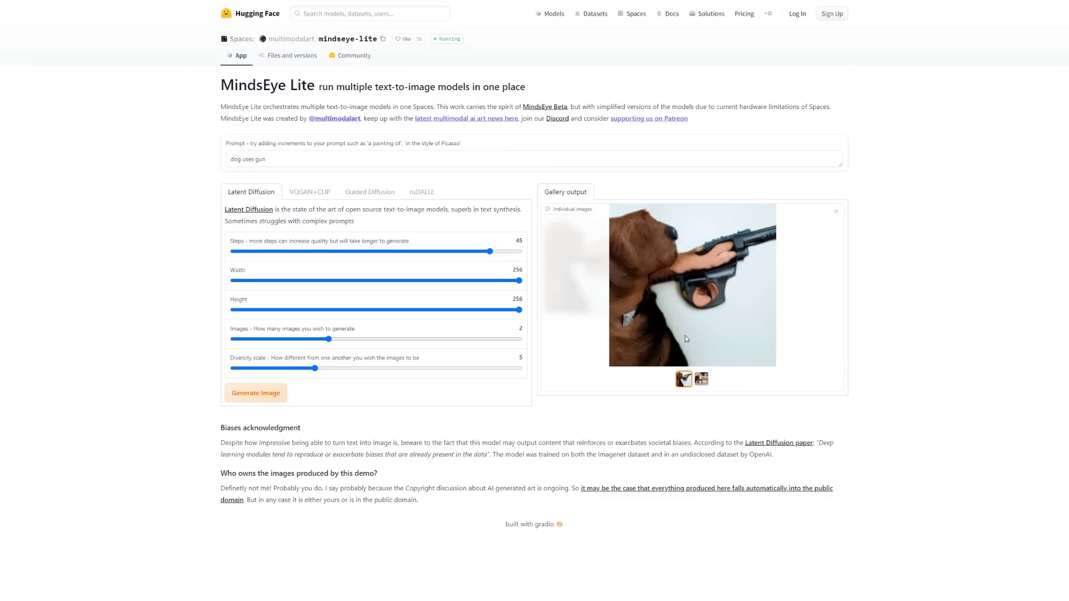
pyautogui.click(701, 380)
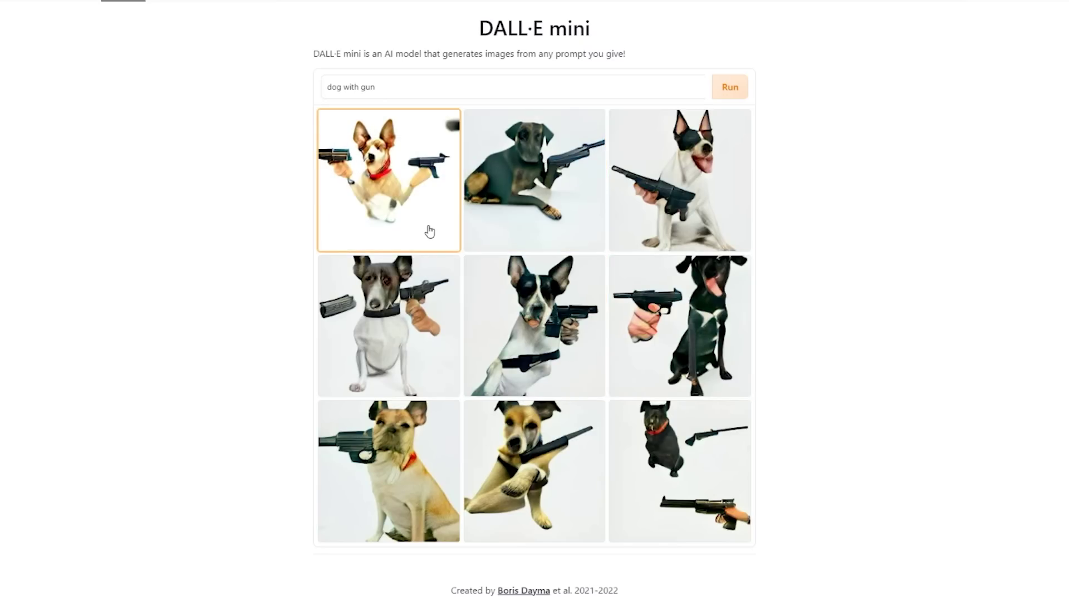
# - Step through all nine dog results, including the rifle and pistol dogs, then enter 'roblox guy with gun'
pyautogui.click(430, 231)
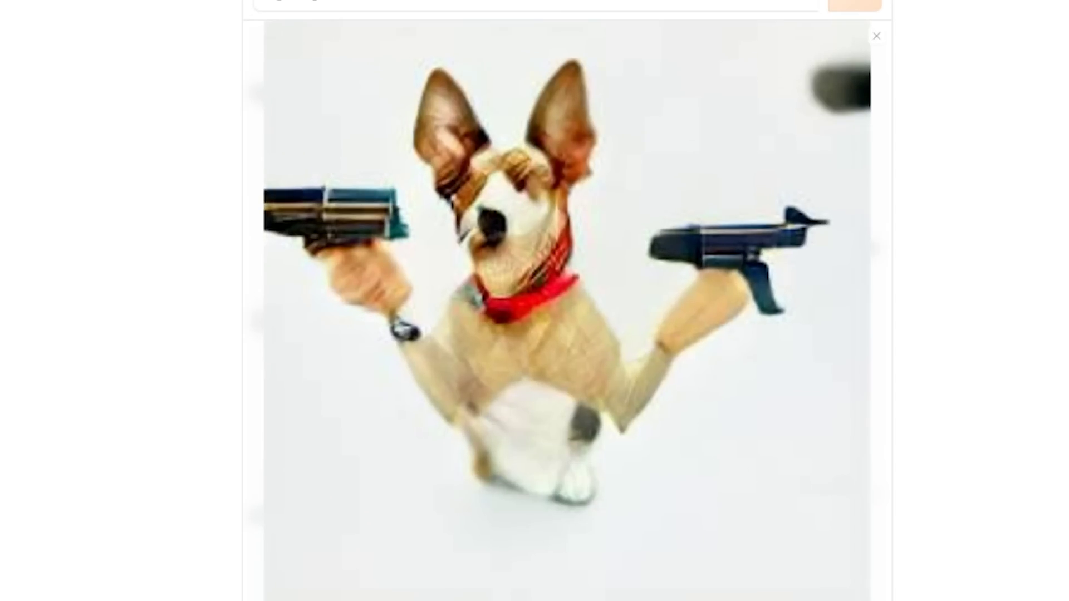
pyautogui.click(611, 311)
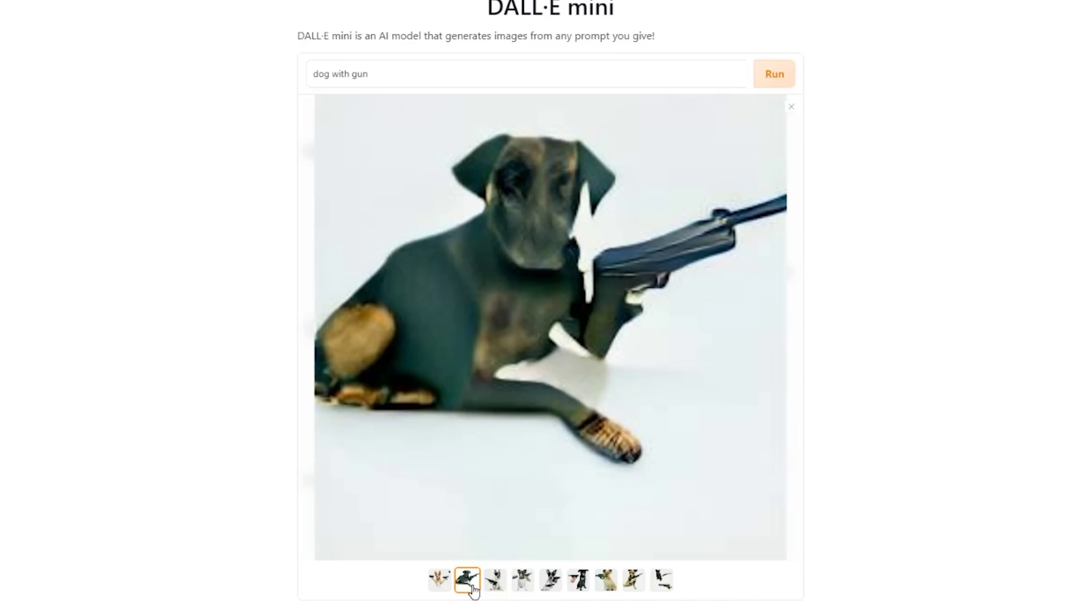
pyautogui.click(522, 579)
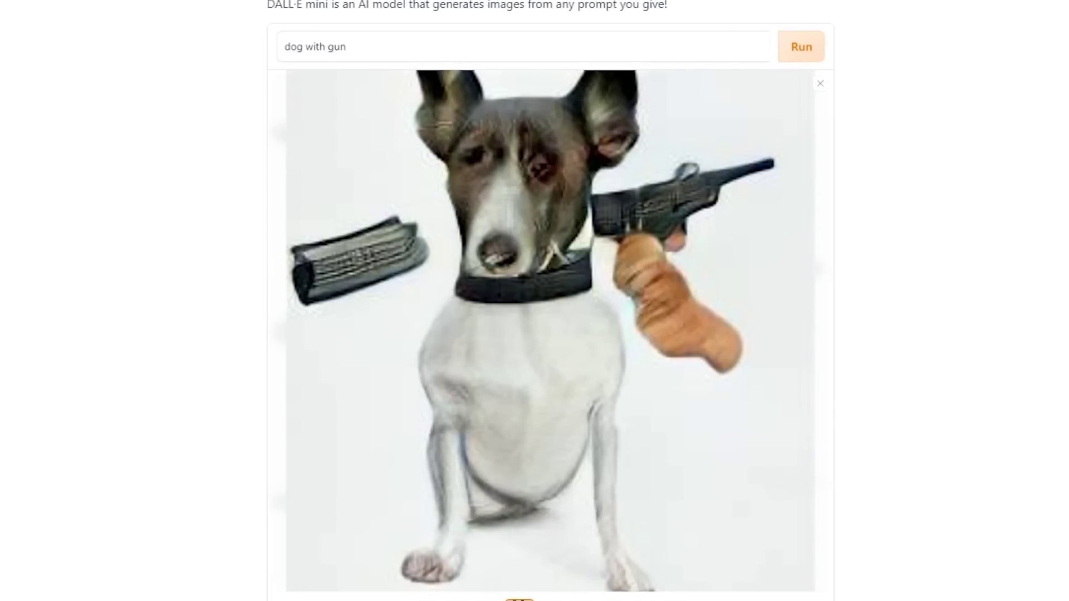
pyautogui.press('Left')
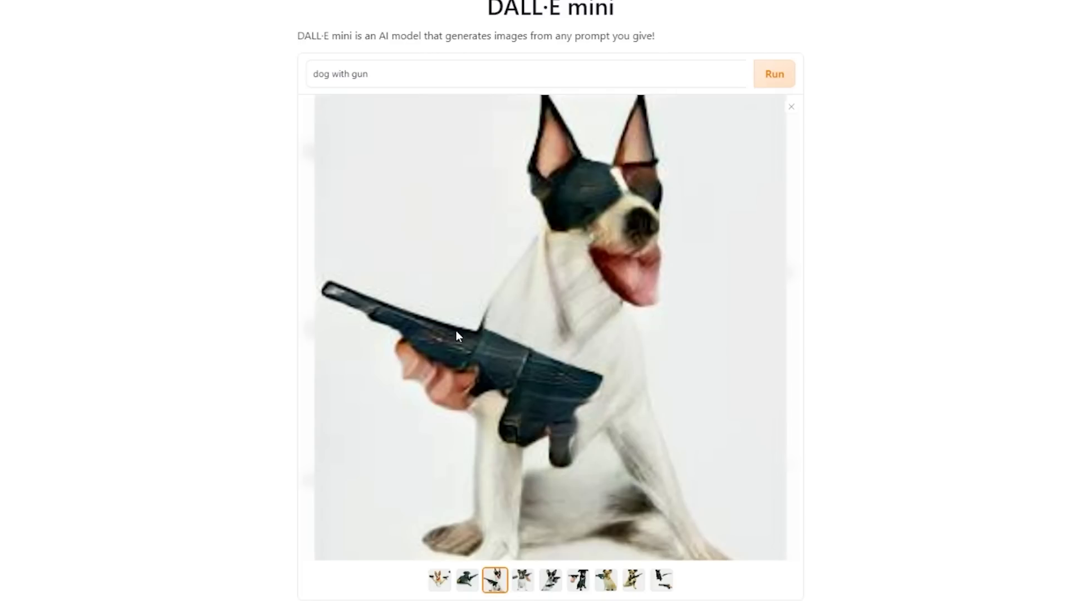
pyautogui.click(580, 320)
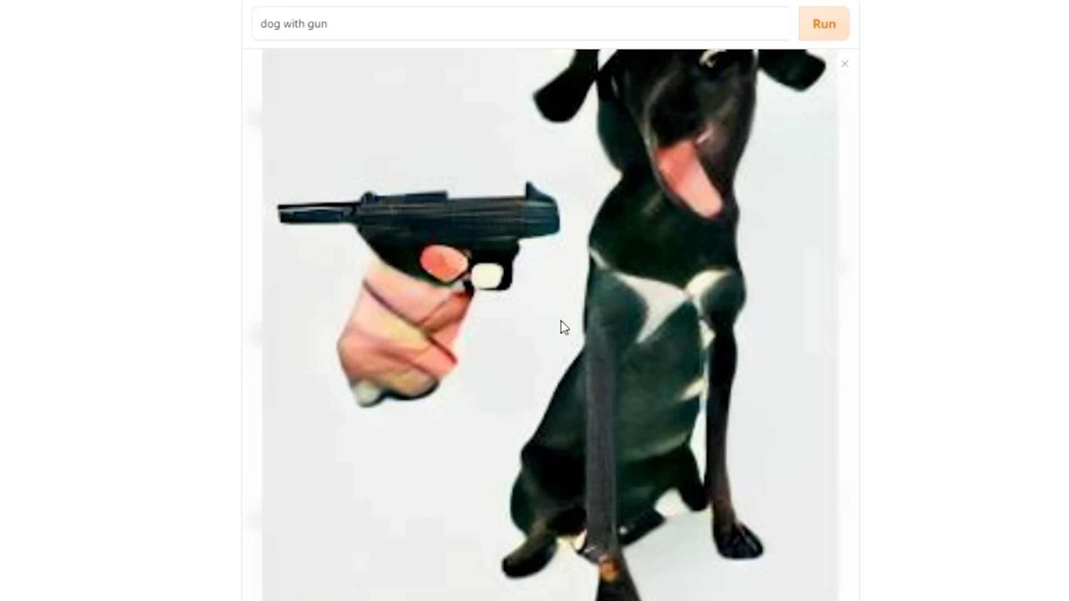
pyautogui.press('Right')
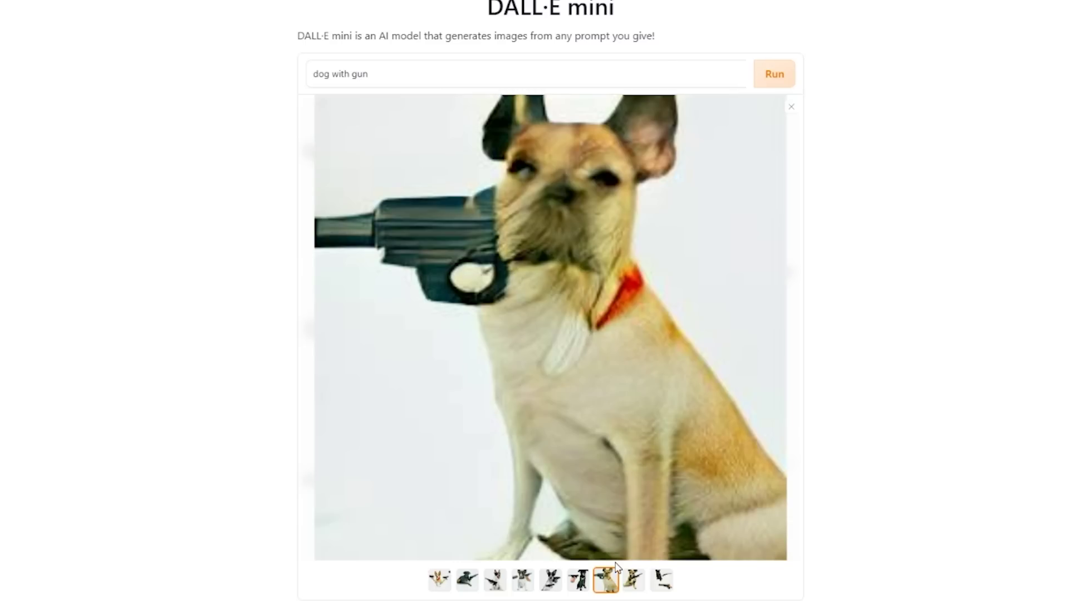
pyautogui.click(632, 579)
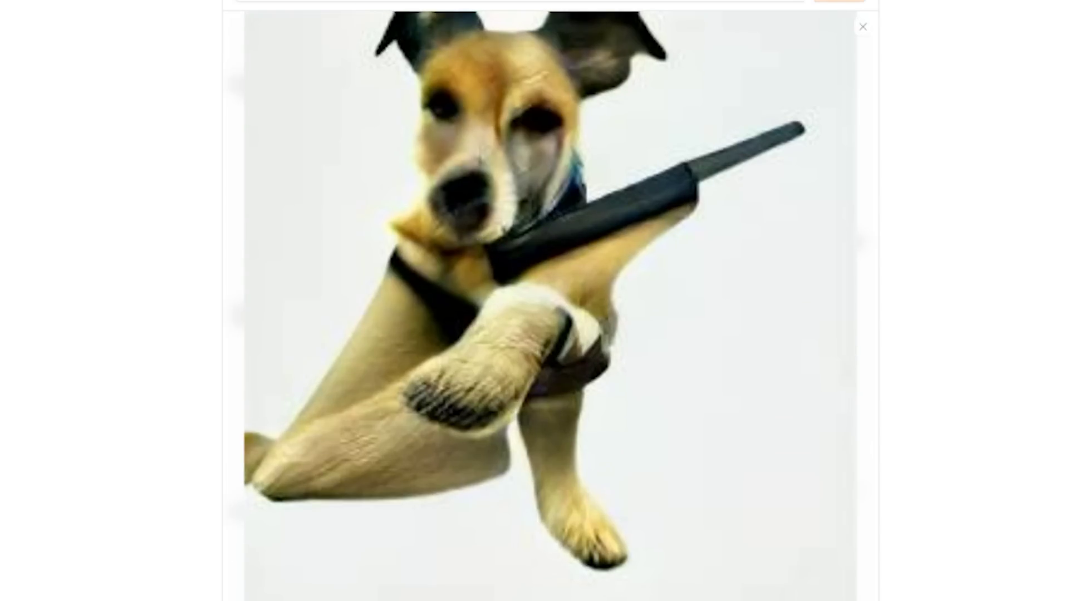
pyautogui.press('Right')
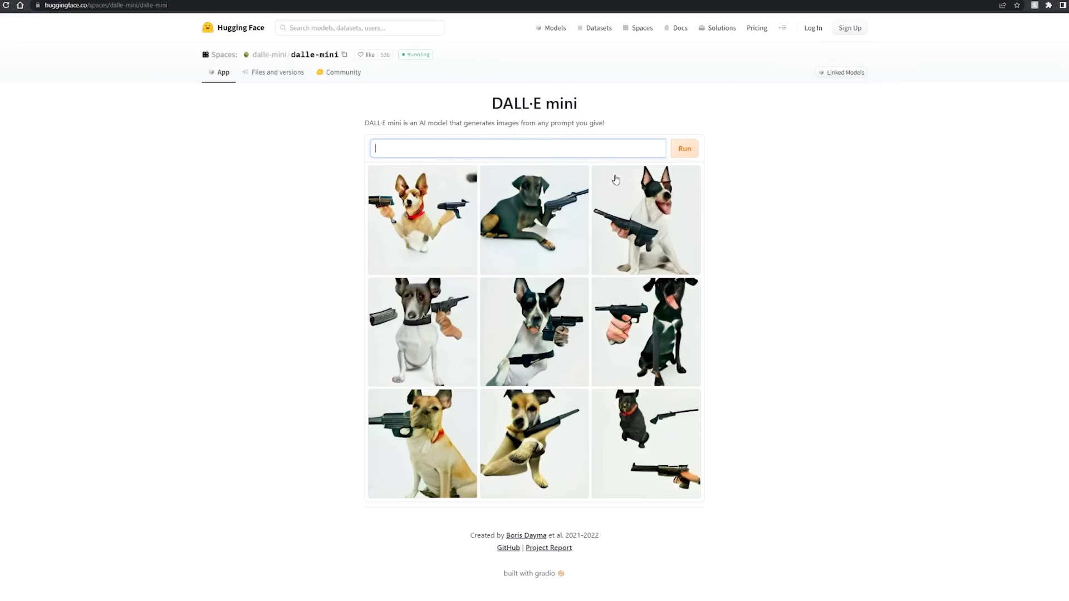
pyautogui.write('roblox guy ')
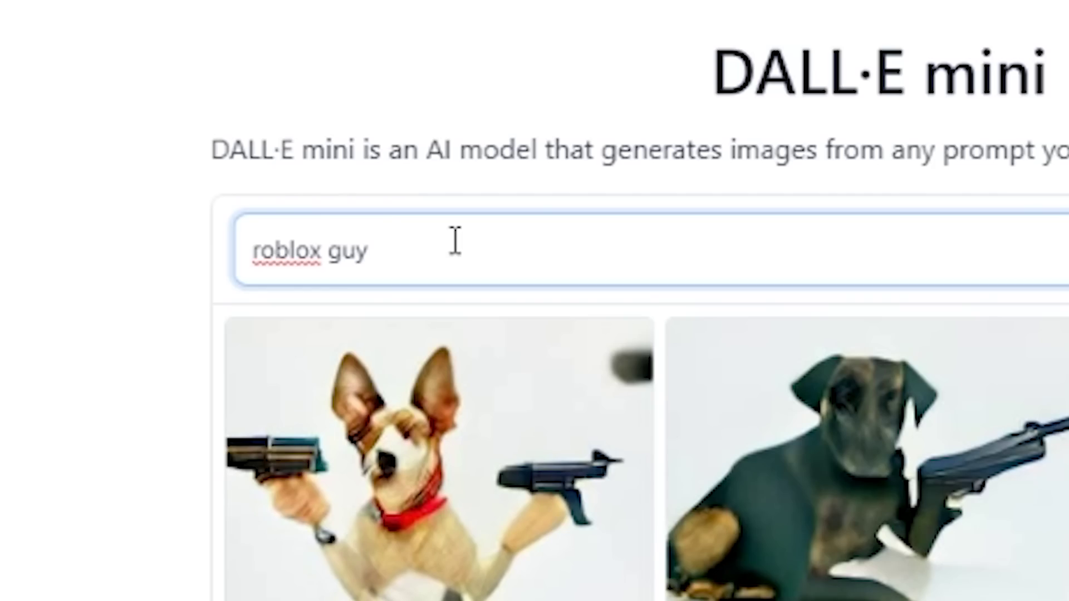
pyautogui.write('with gun')
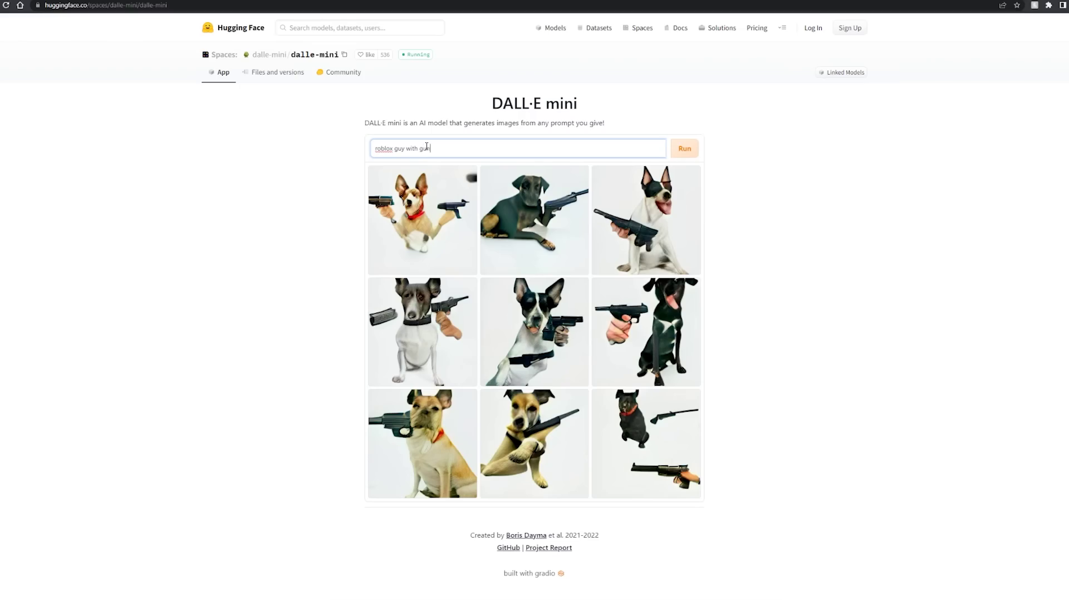
# - Generate the 'roblox guy with gun' grid, view the fourth, fifth and ninth figures, then enter 'grandma found my knife'
pyautogui.press('Return')
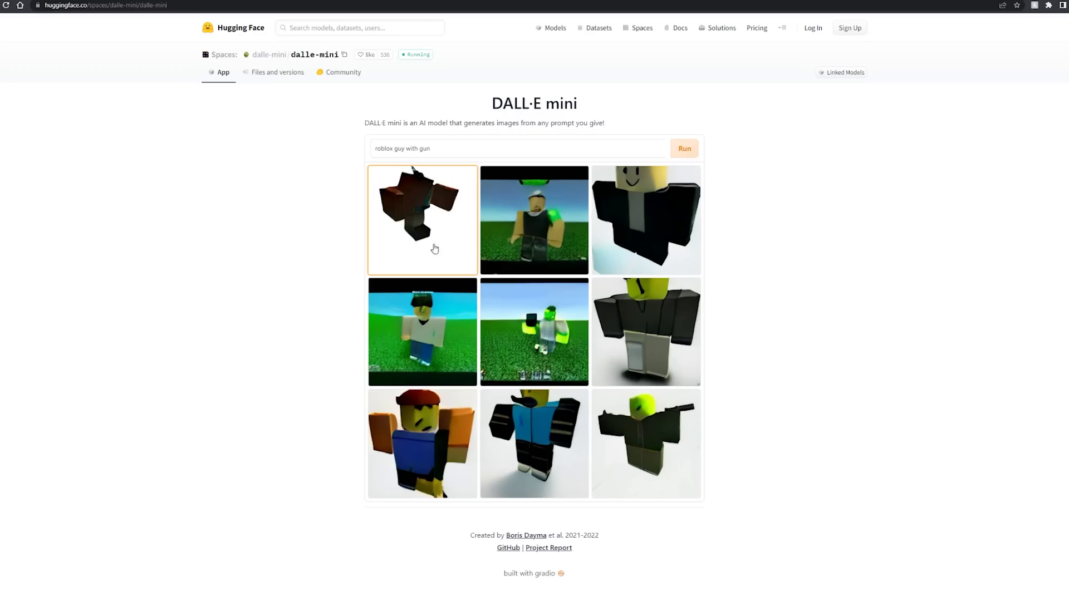
pyautogui.click(654, 225)
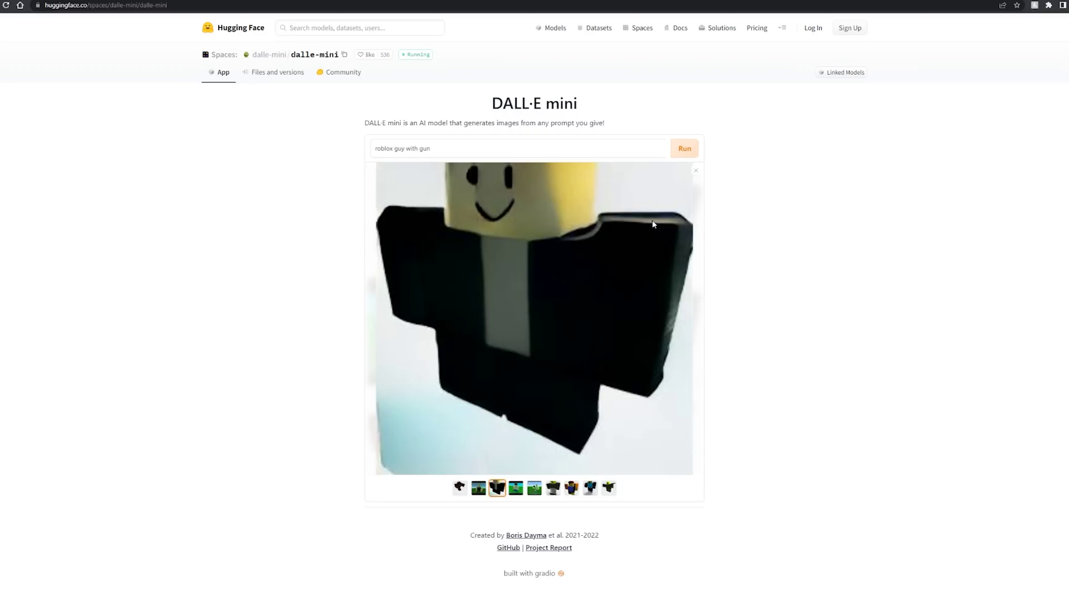
pyautogui.click(516, 489)
pyautogui.click(538, 491)
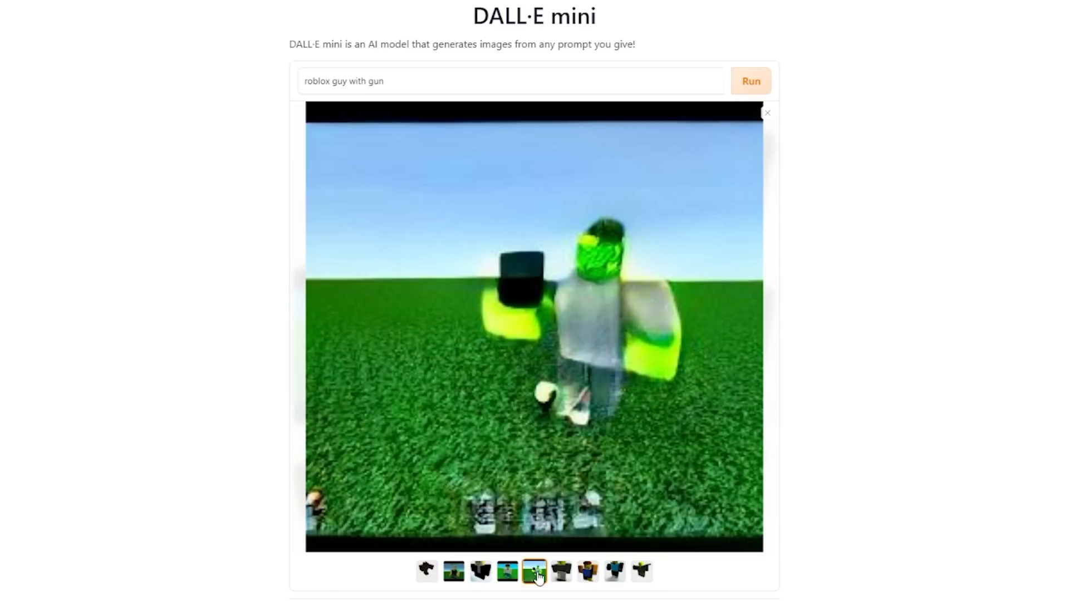
pyautogui.click(642, 571)
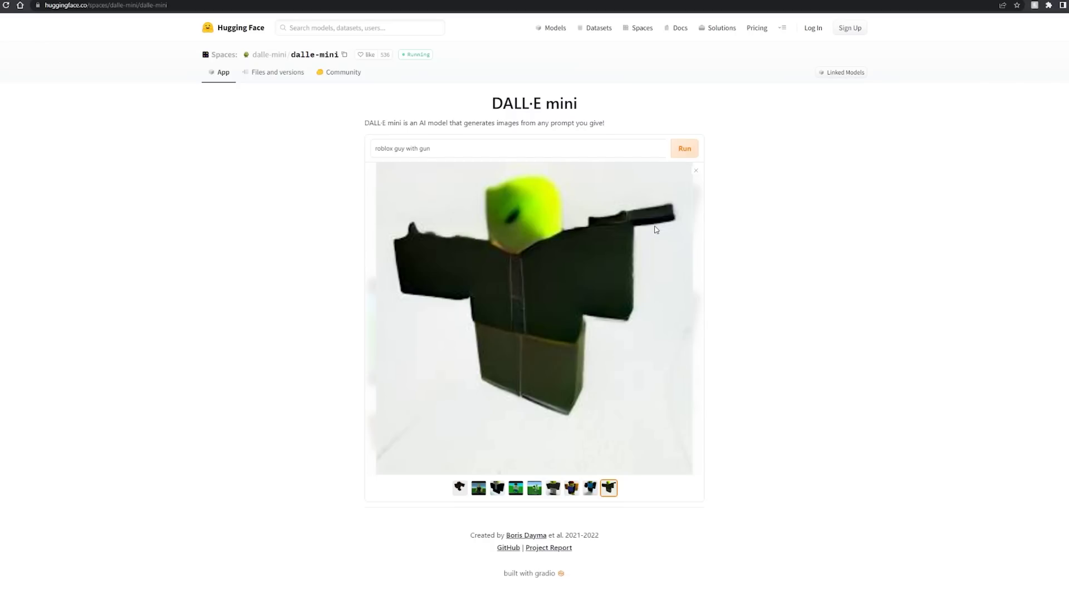
pyautogui.click(522, 149)
pyautogui.write('grandma ')
pyautogui.write('found my knife')
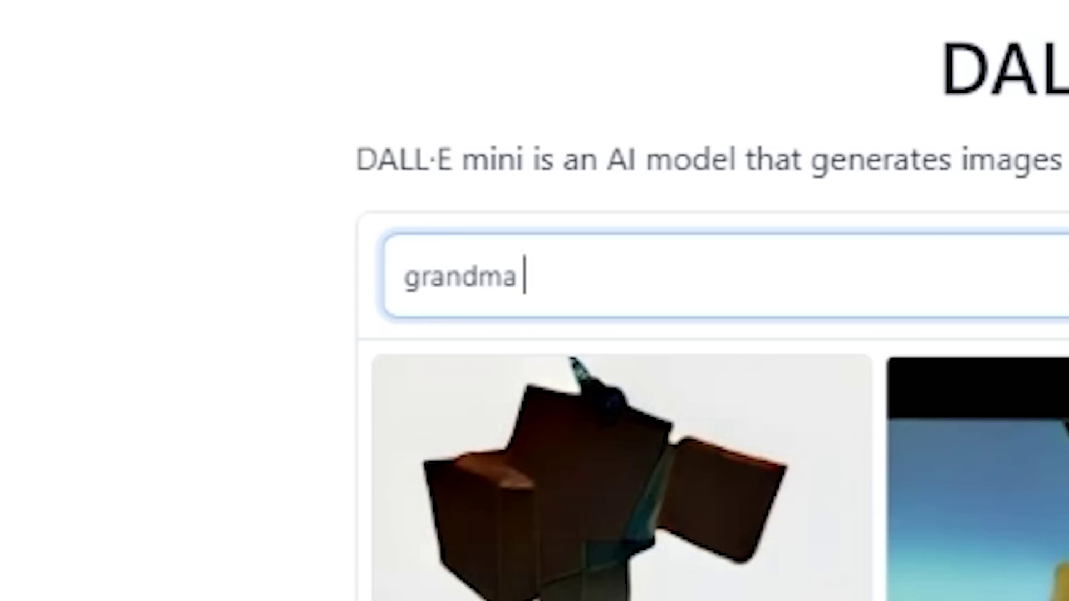
# - Generate the 'grandma found my knife' grid and enlarge the first grandma-with-knife picture
pyautogui.press('Return')
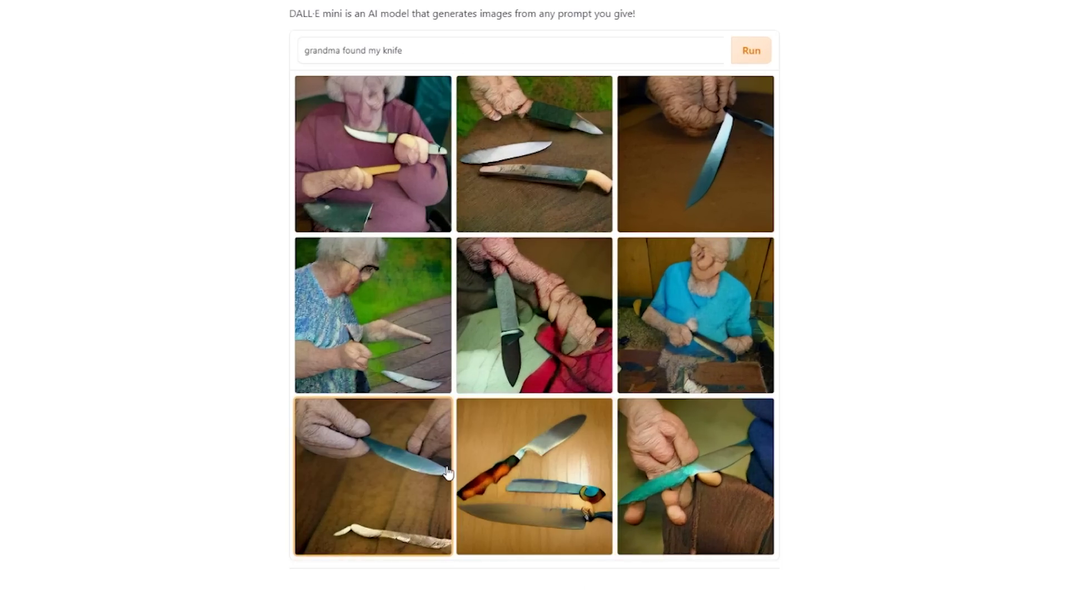
pyautogui.click(535, 323)
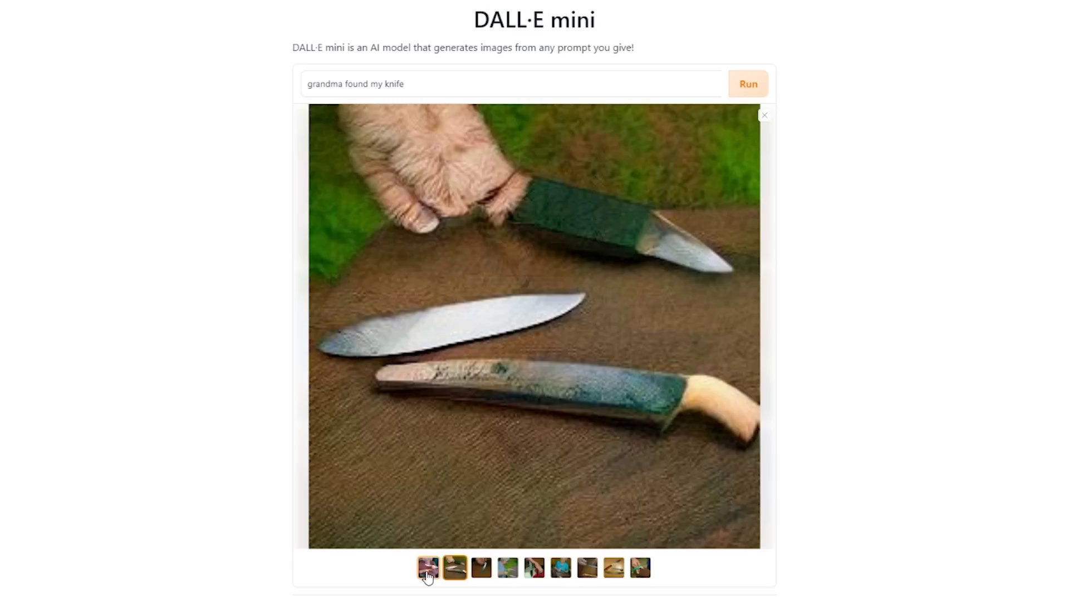
pyautogui.click(427, 571)
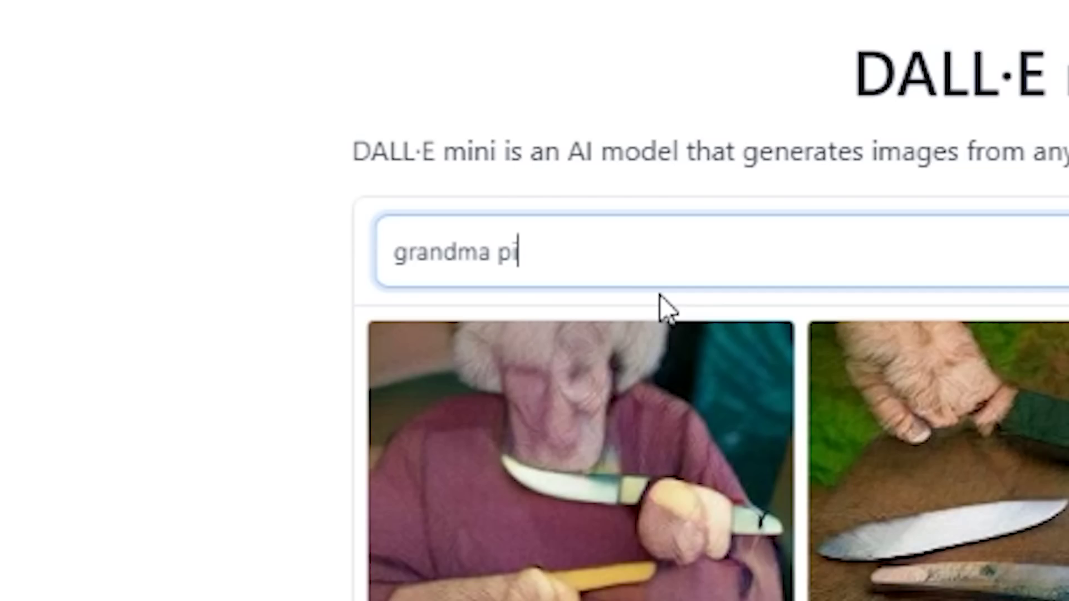
# - Generate the 'grandma pizza' grid, then clear the prompt for the Breaking Bad pizza request
pyautogui.write('za')
pyautogui.press('Return')
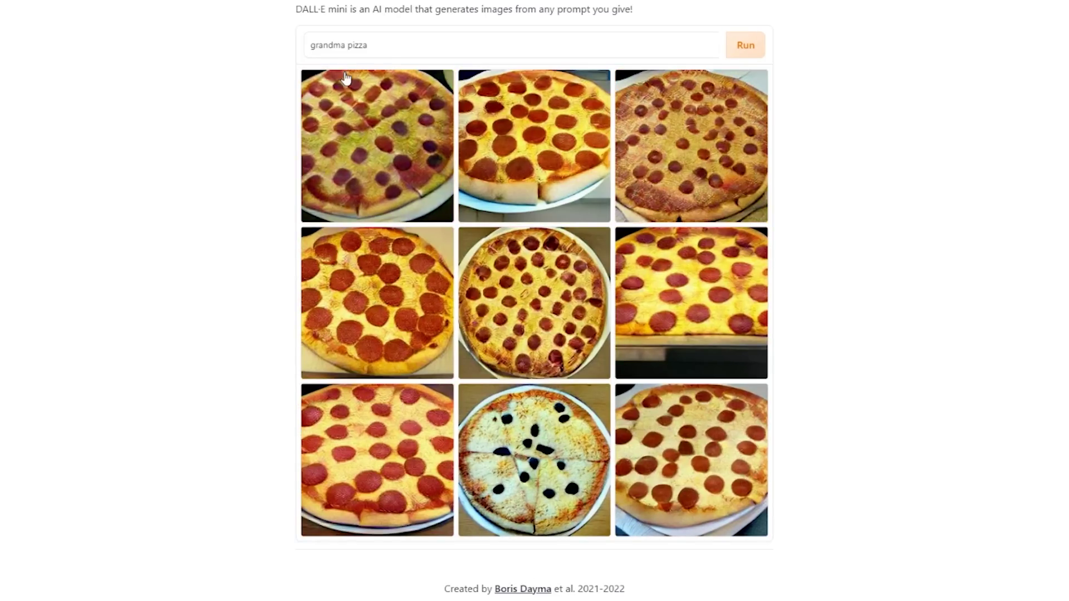
pyautogui.tripleClick(357, 45)
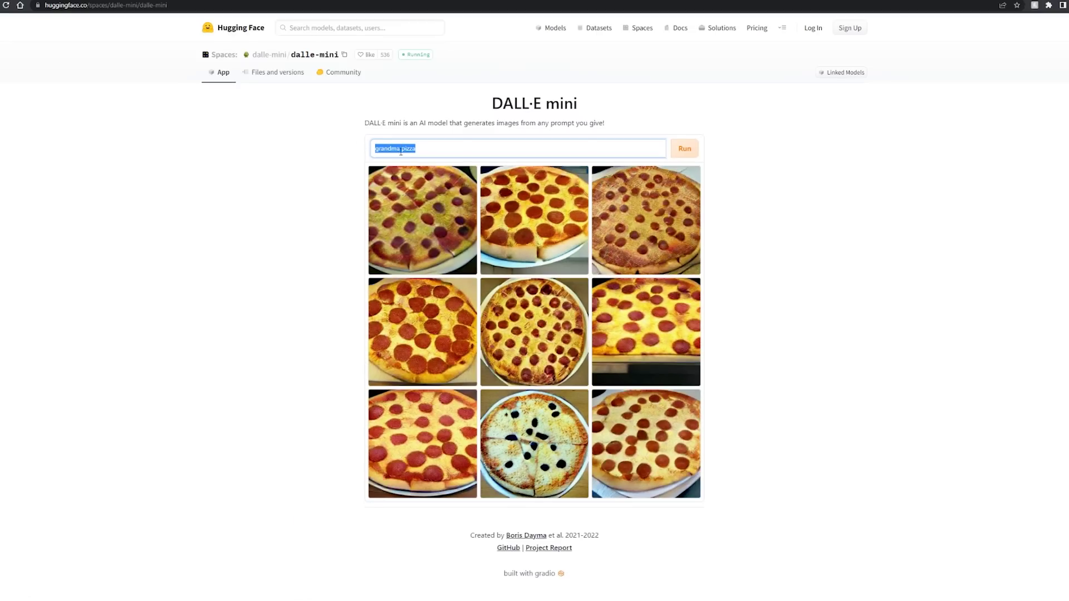
pyautogui.press('BackSpace')
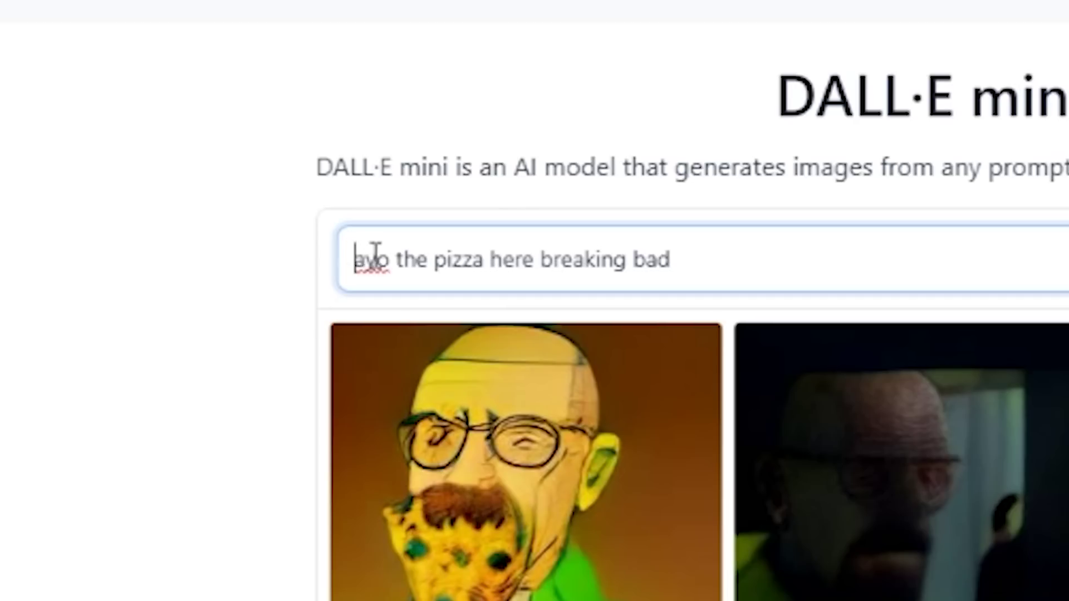
pyautogui.moveTo(375, 252); pyautogui.dragTo(668, 267)
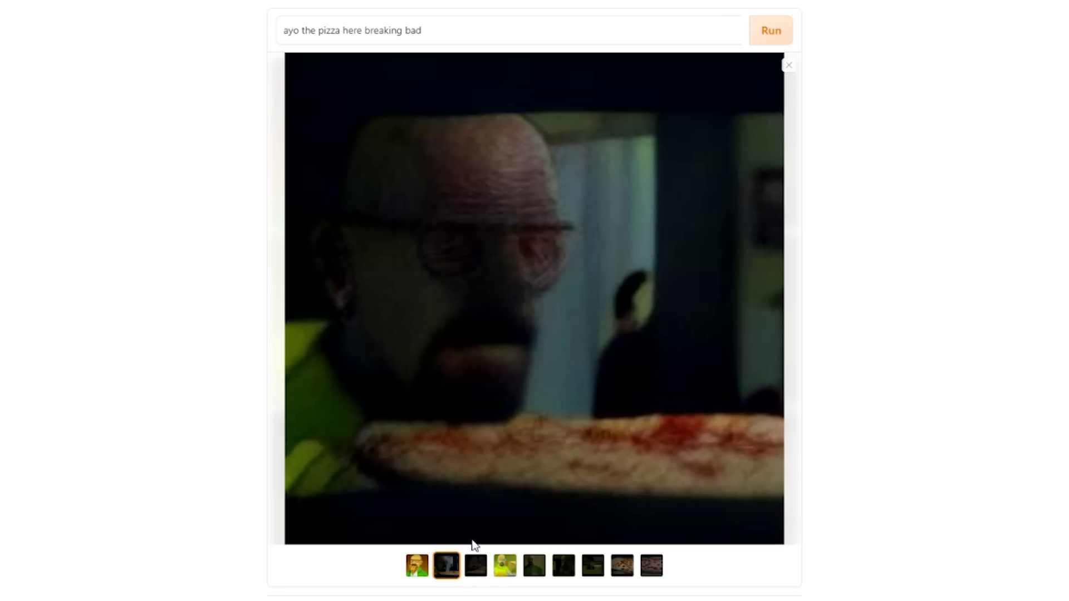
# - Browse the 'ayo the pizza here breaking bad' results enlarged, ending on the first pizza image
pyautogui.click(477, 567)
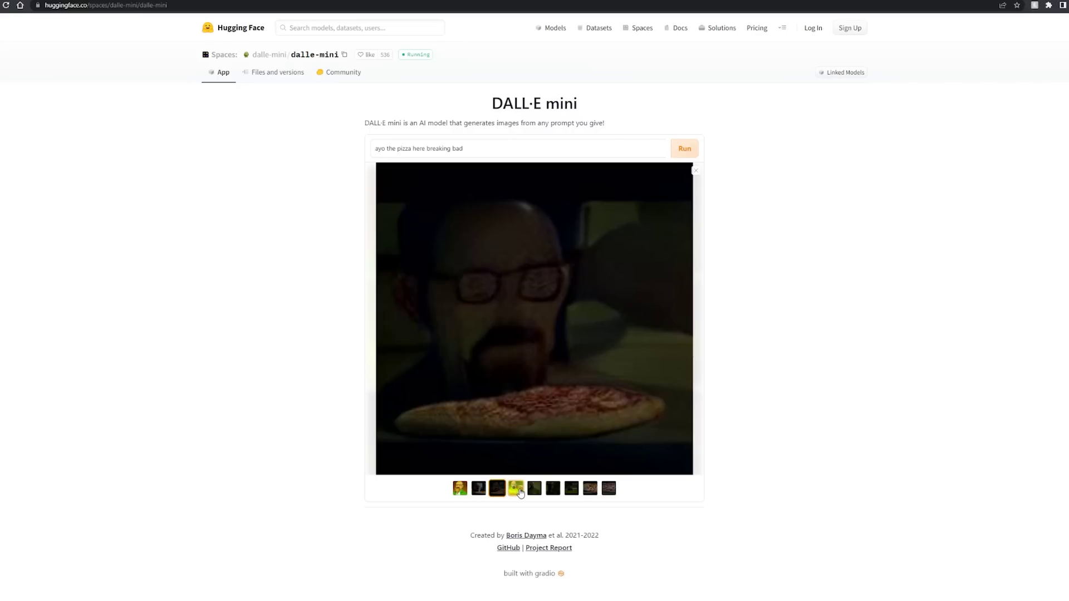
pyautogui.click(516, 488)
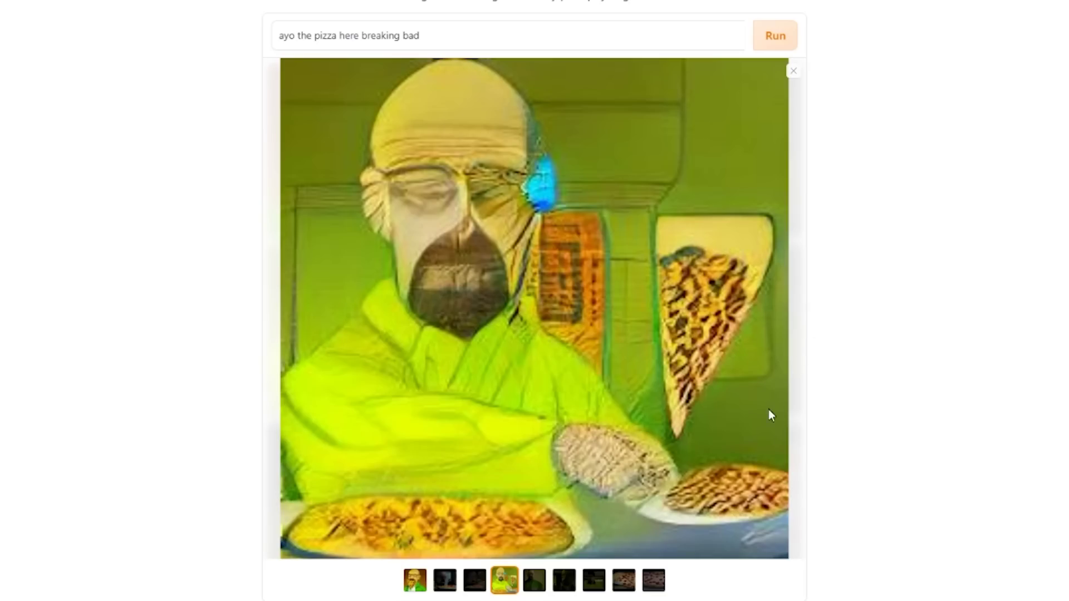
pyautogui.click(535, 580)
pyautogui.click(564, 581)
pyautogui.click(594, 581)
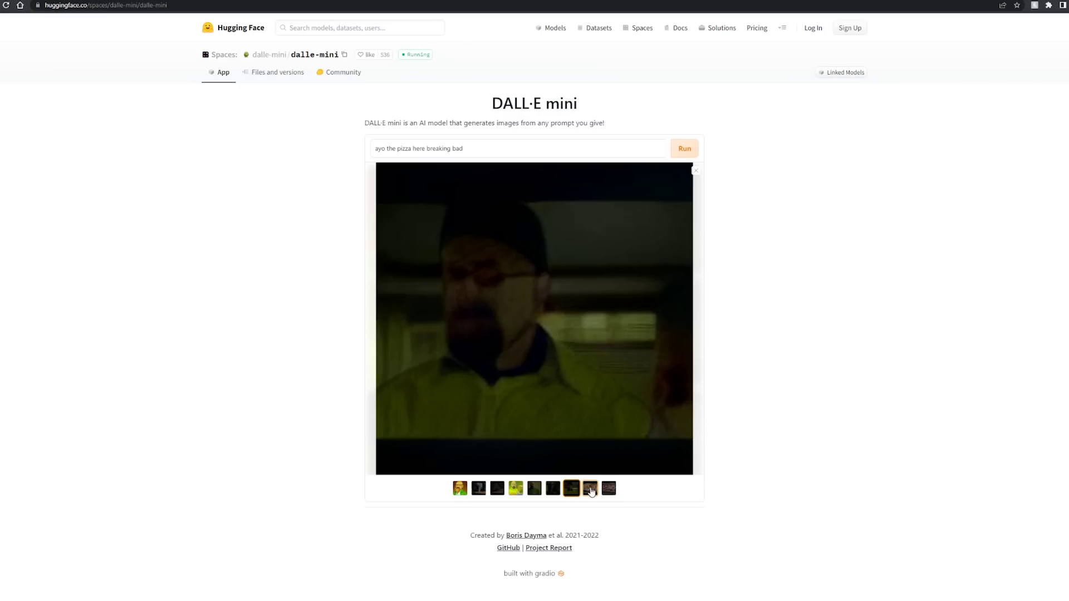
pyautogui.click(589, 488)
pyautogui.click(608, 489)
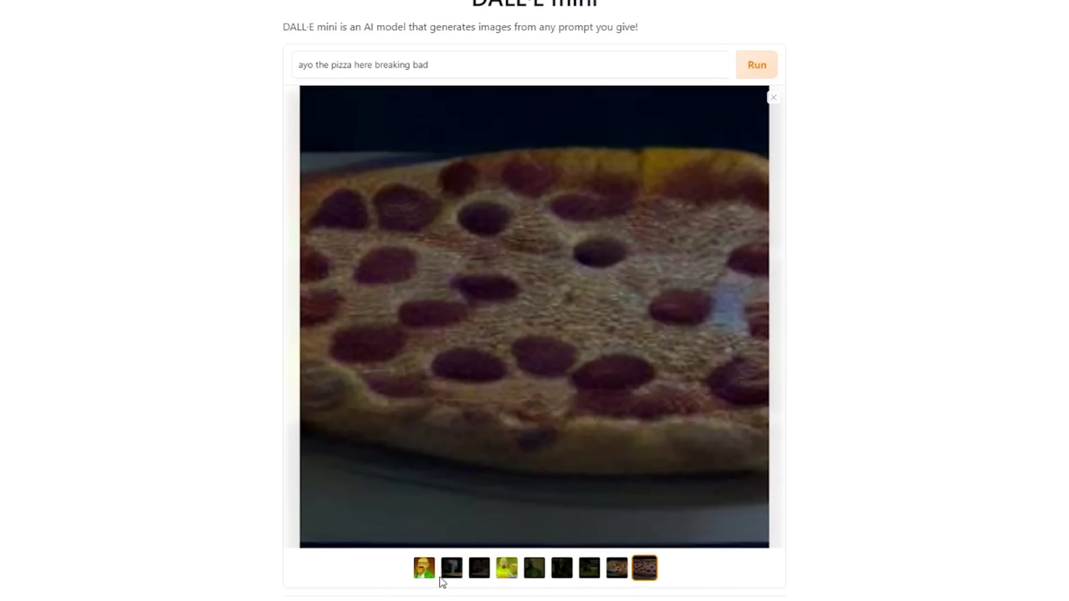
pyautogui.click(425, 577)
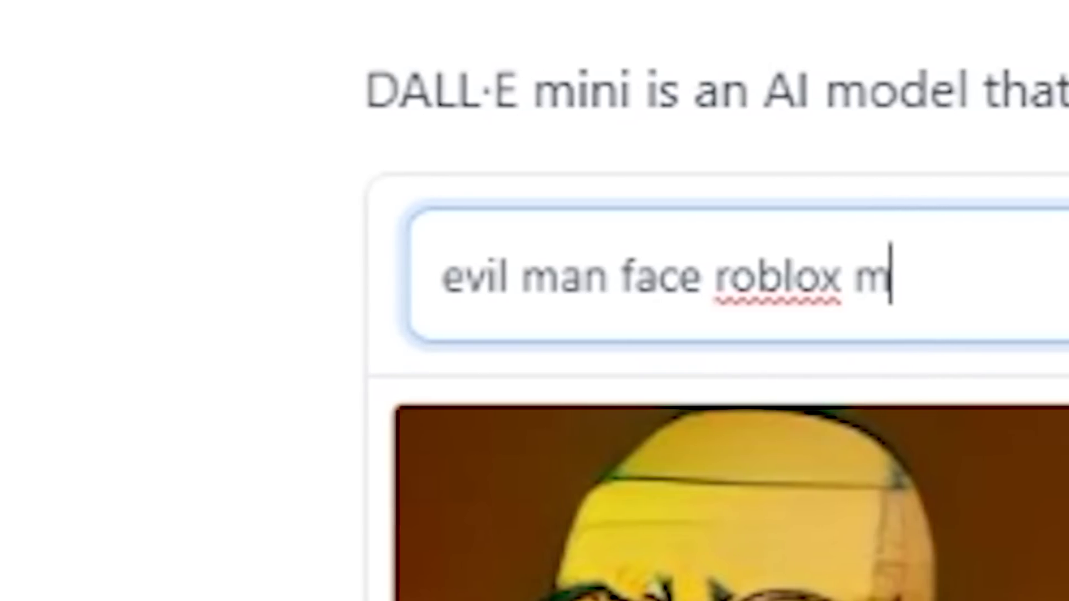
# - Finish the prompt 'evil man face roblox minecraft xbox wii switch ds', fixing a typo
pyautogui.write('inecraft ')
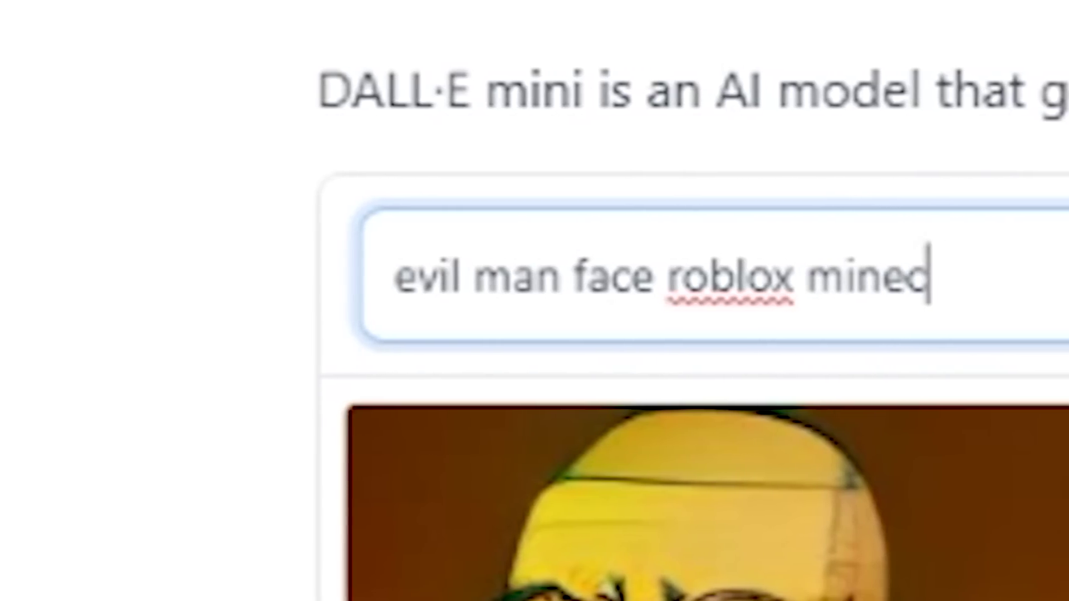
pyautogui.write('xzbo')
pyautogui.press('BackSpace')
pyautogui.press('BackSpace')
pyautogui.press('BackSpace')
pyautogui.write('bo')
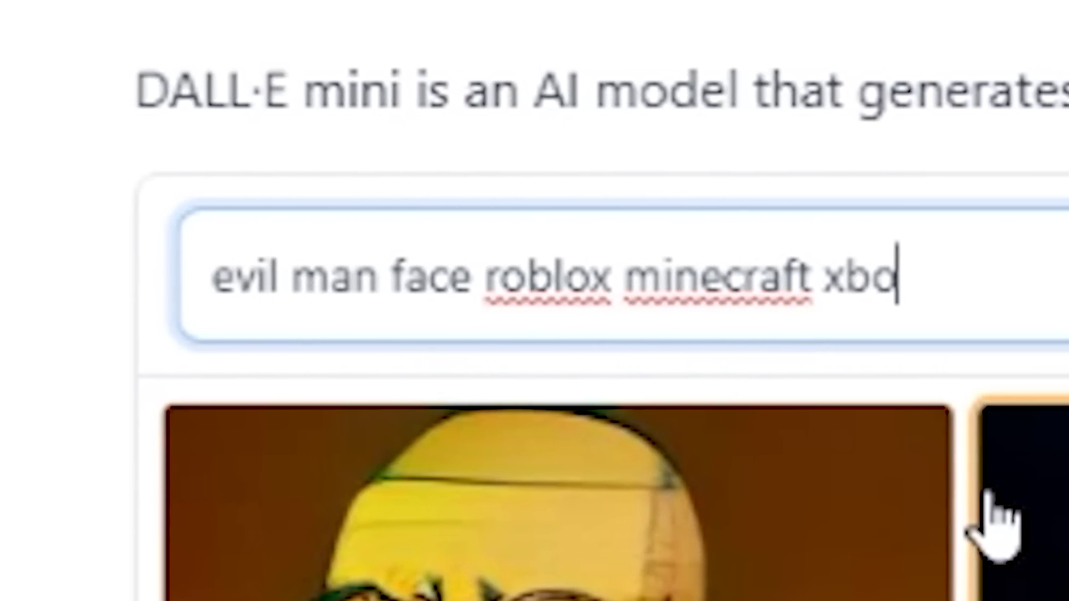
pyautogui.write('x wii s')
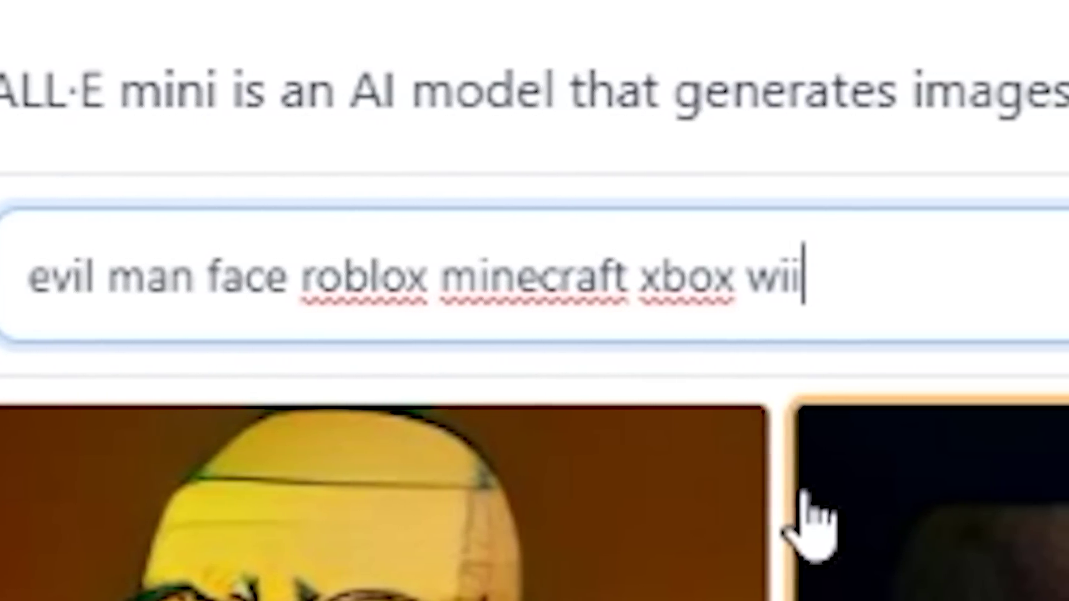
pyautogui.write('witch ds')
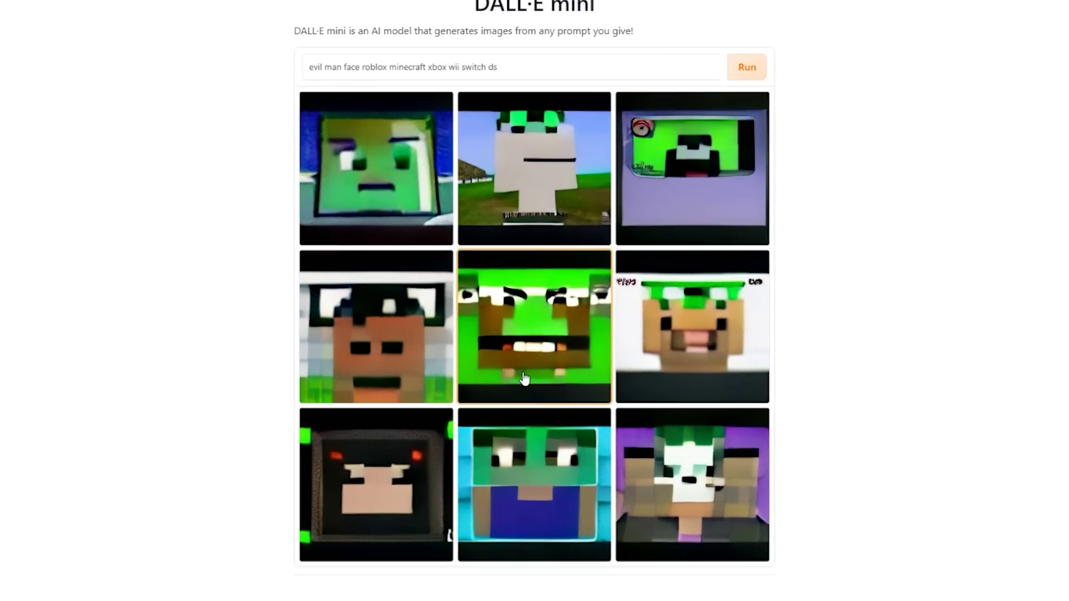
# - Enlarge the middle blocky face and the first green face, then return to the grid
pyautogui.click(524, 379)
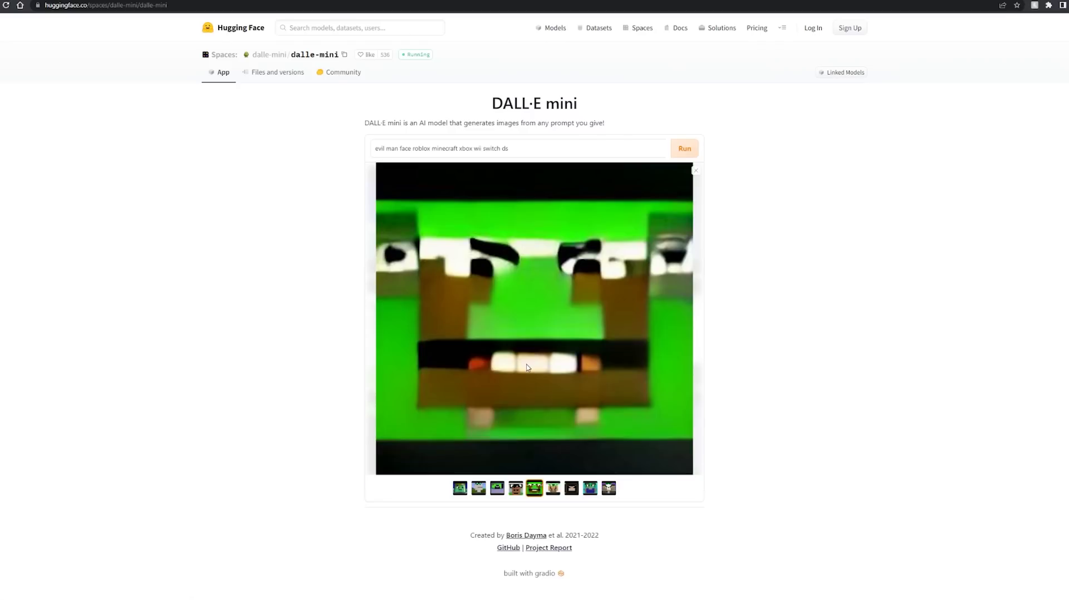
pyautogui.click(557, 318)
pyautogui.click(558, 312)
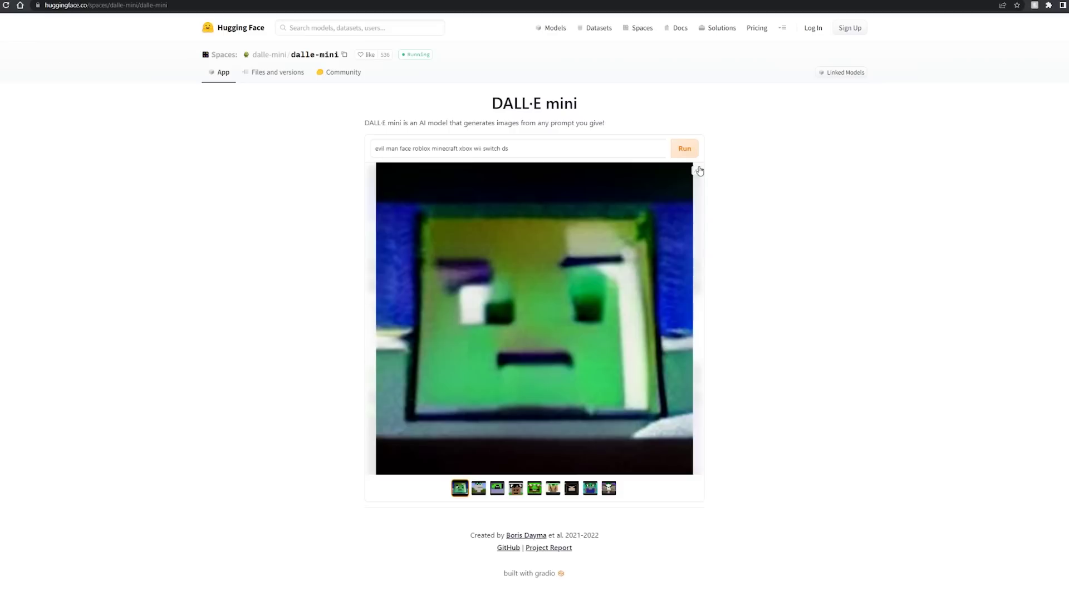
pyautogui.press('Escape')
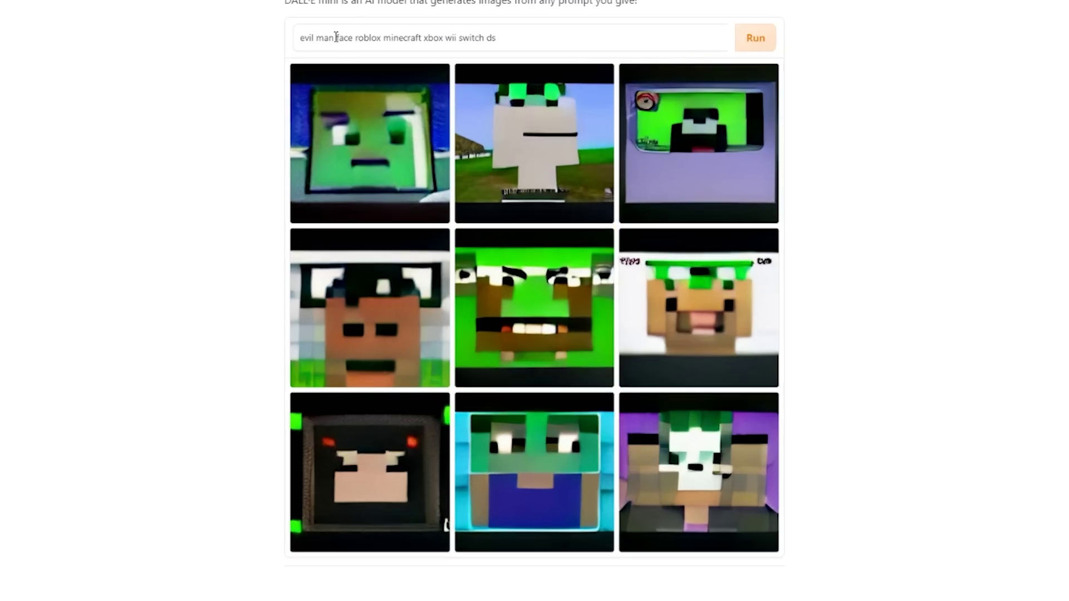
pyautogui.doubleClick(338, 37)
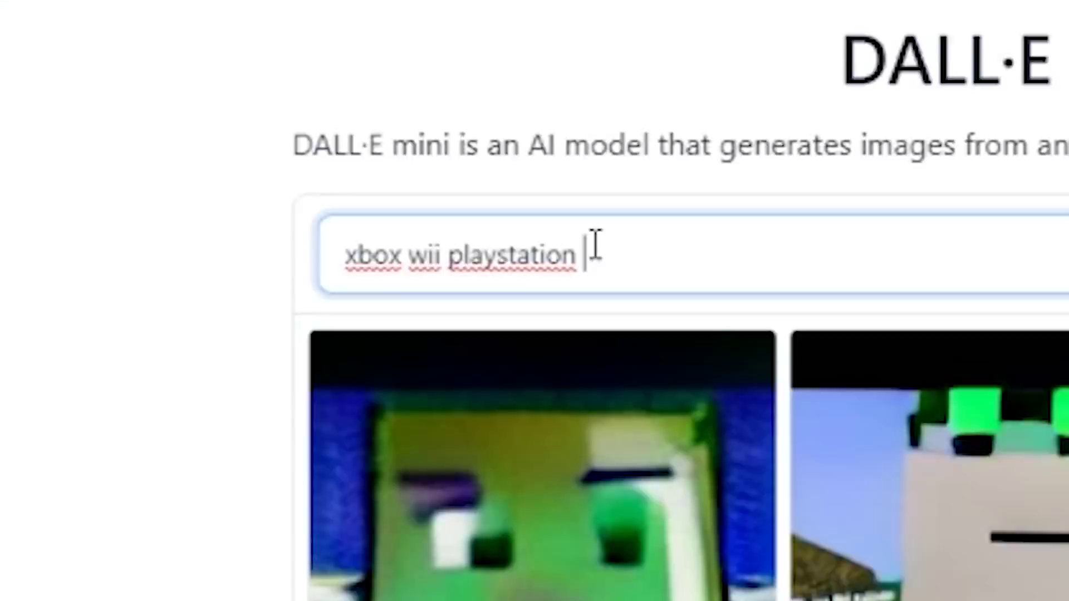
# - Generate images for 'xbox wii playstation 4 ds', view several handhelds enlarged, ending on the first black one
pyautogui.write('4 ds')
pyautogui.press('Return')
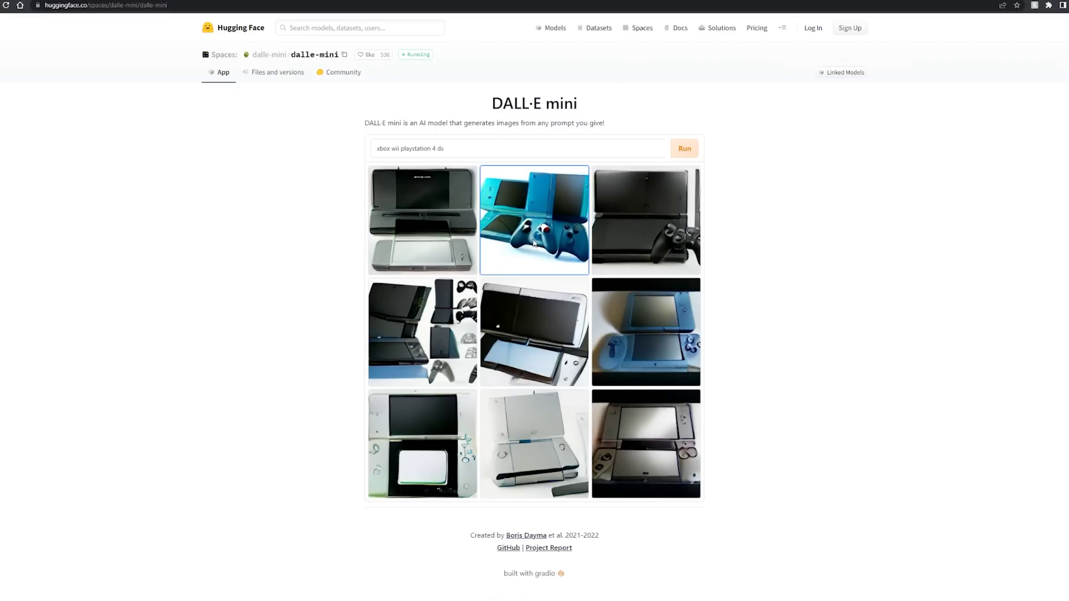
pyautogui.click(543, 203)
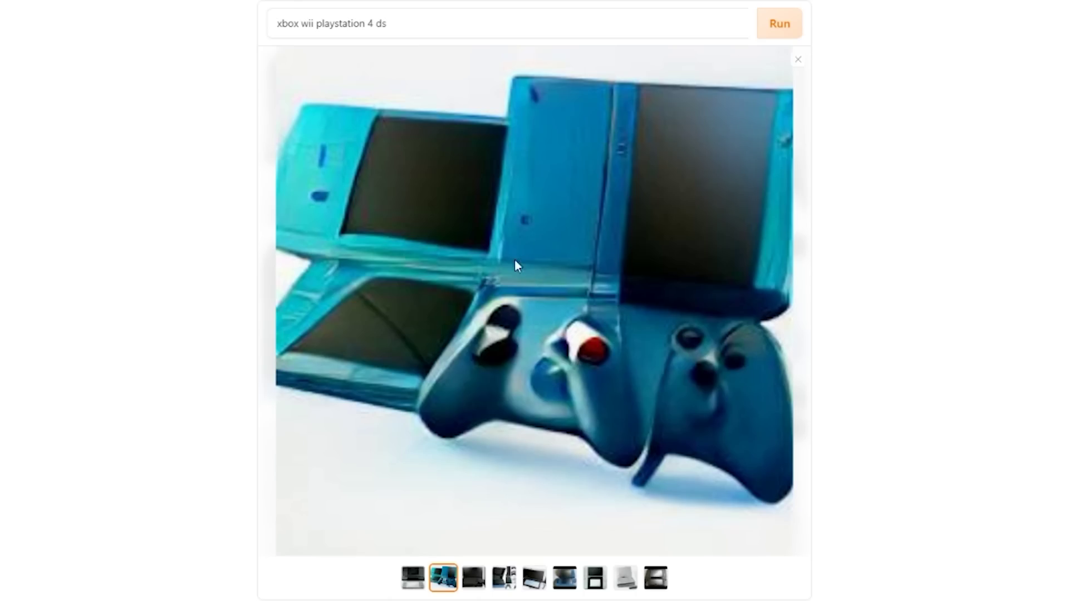
pyautogui.click(474, 577)
pyautogui.click(626, 577)
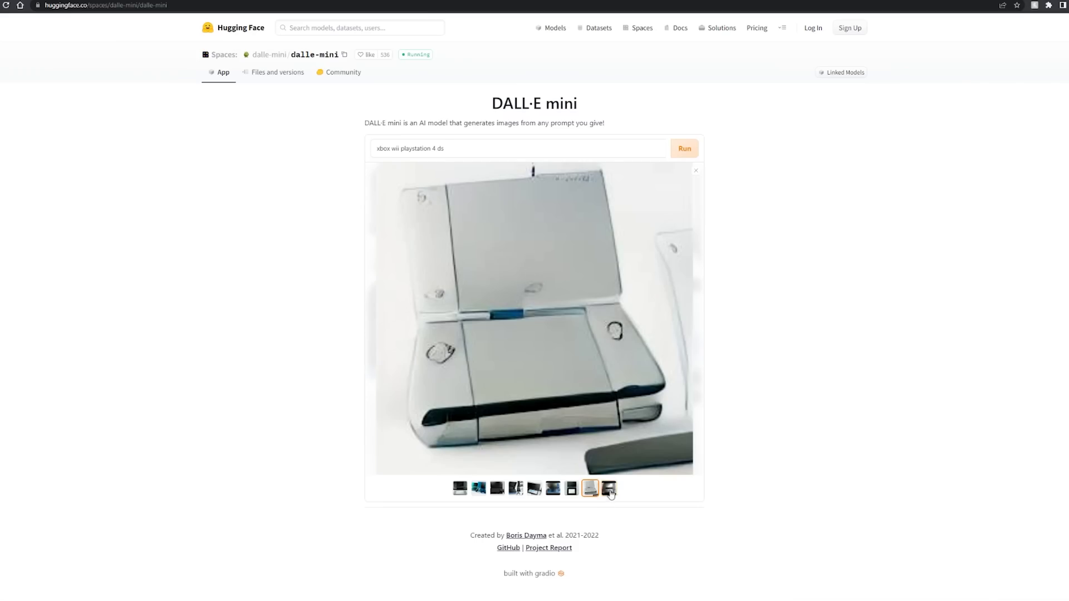
pyautogui.click(609, 490)
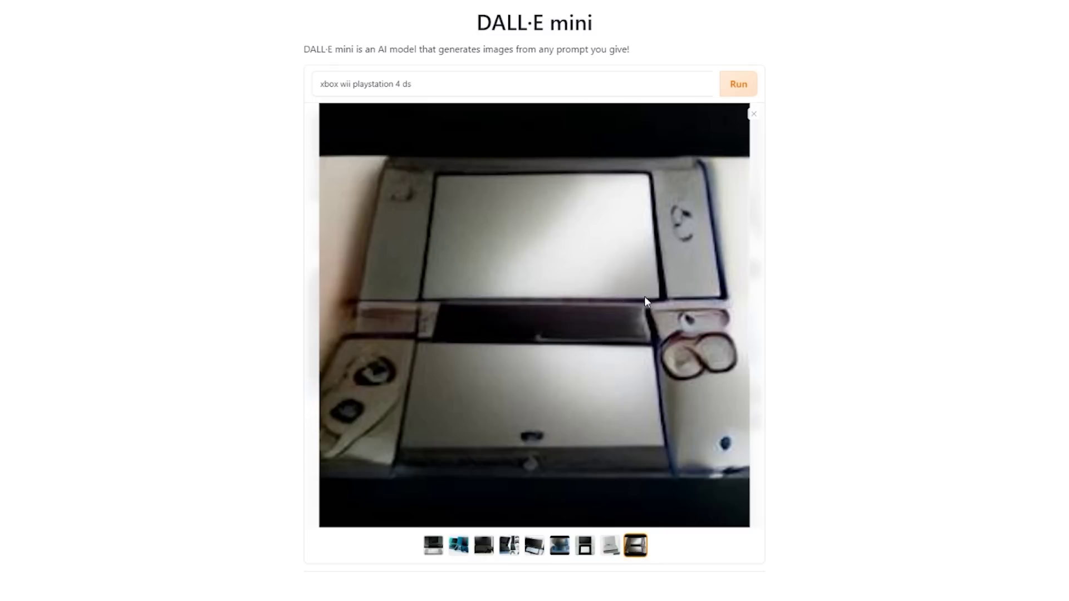
pyautogui.click(440, 545)
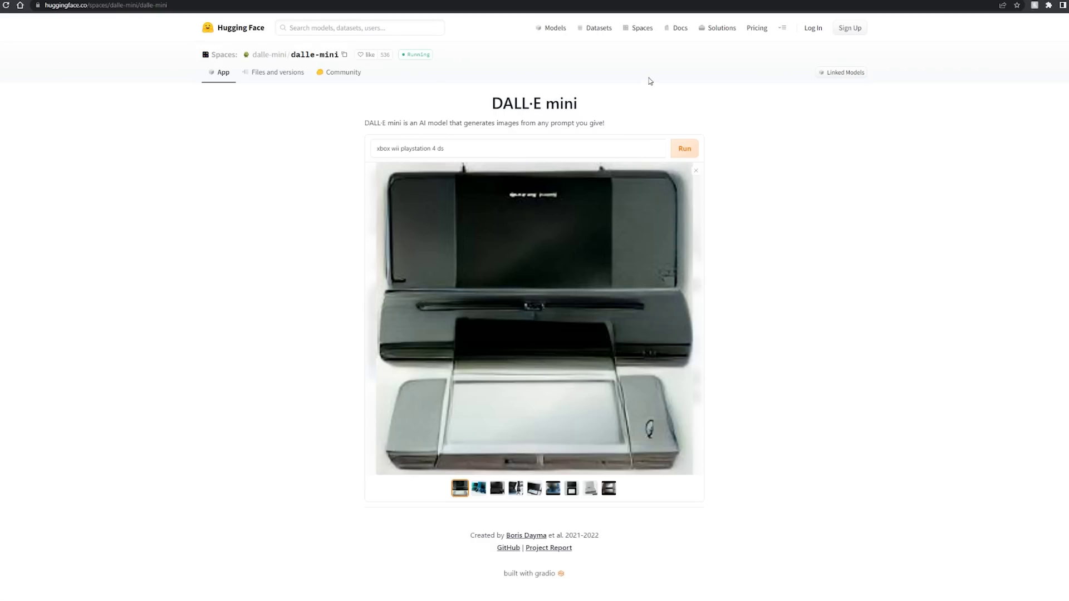
# - Clear the console prompt and type a new 'gas powered gaming rig' prompt
pyautogui.tripleClick(401, 148)
pyautogui.press('BackSpace')
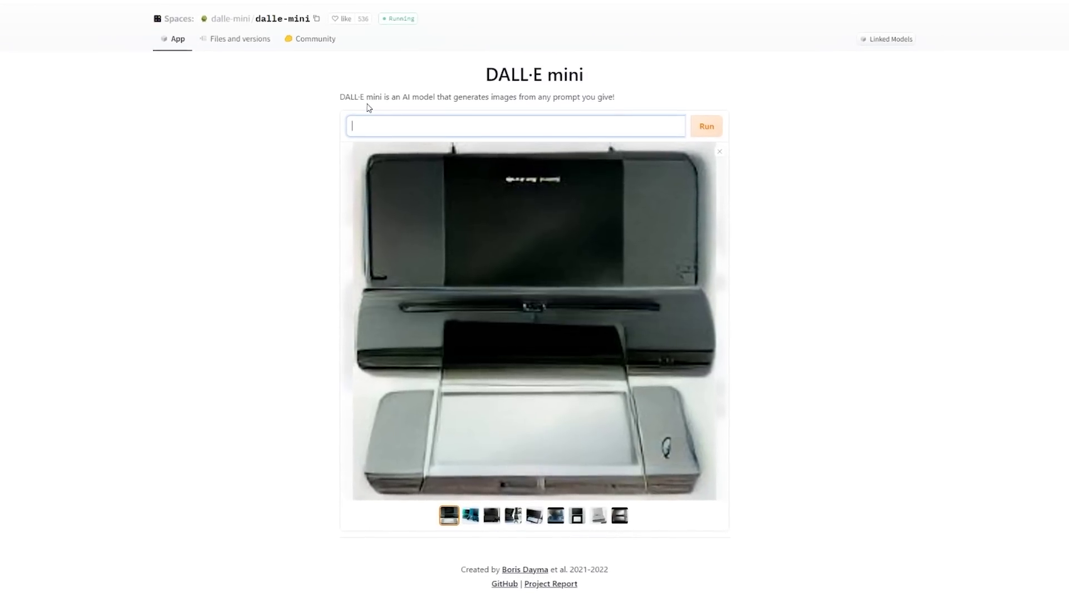
pyautogui.write('gaming rig')
pyautogui.press('BackSpace')
pyautogui.press('BackSpace')
pyautogui.press('BackSpace')
pyautogui.press('BackSpace')
pyautogui.press('BackSpace')
pyautogui.press('BackSpace')
pyautogui.press('BackSpace')
pyautogui.press('BackSpace')
pyautogui.write('s powered g')
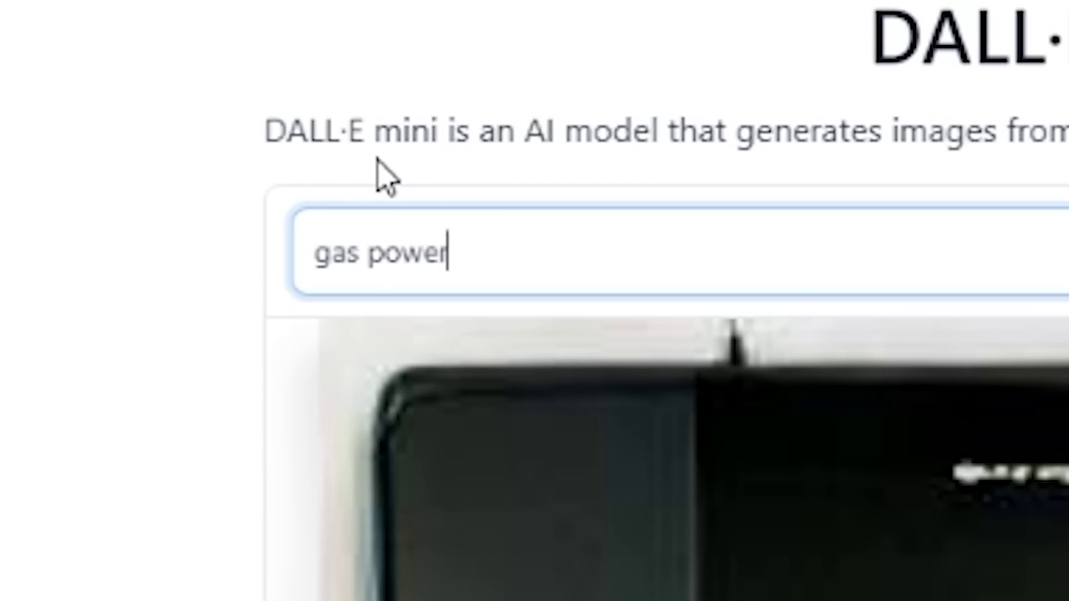
pyautogui.write('aming rig')
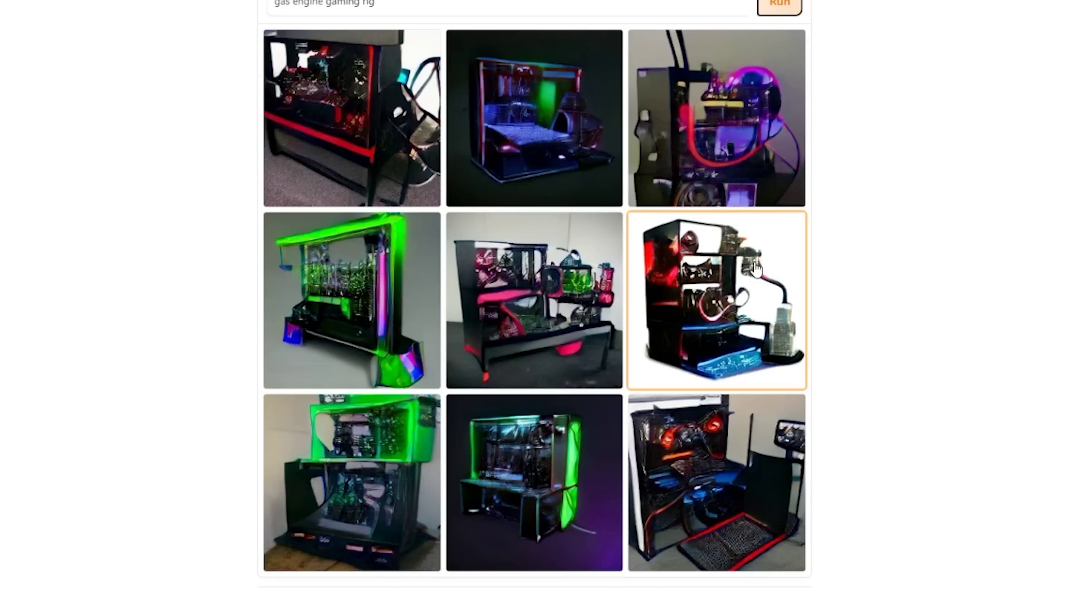
# - View the sixth, fifth and green rig images enlarged, then the ninth, and go full screen
pyautogui.click(756, 269)
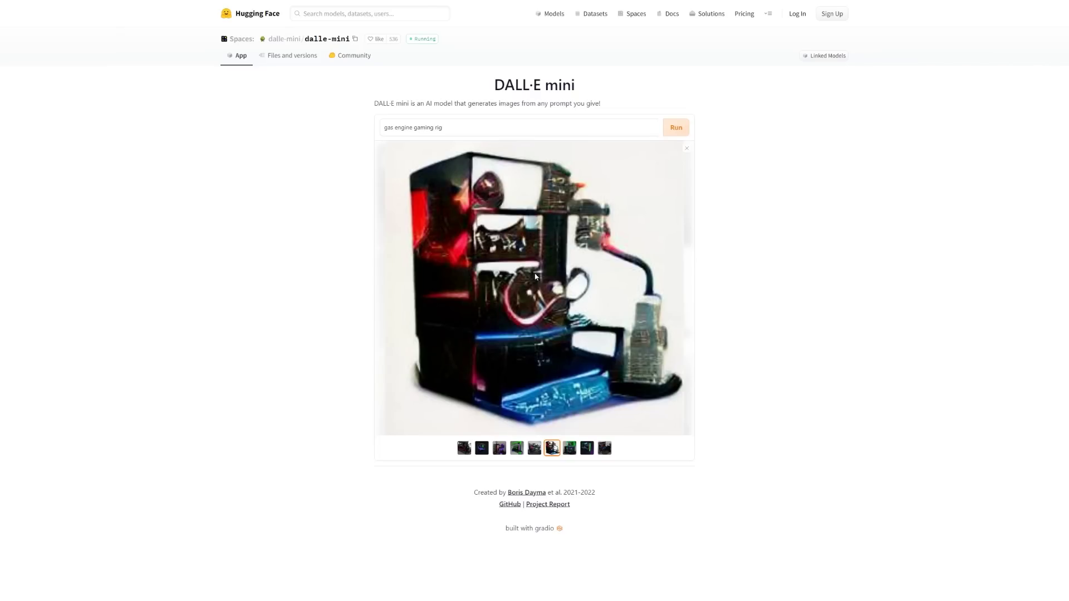
pyautogui.press('Left')
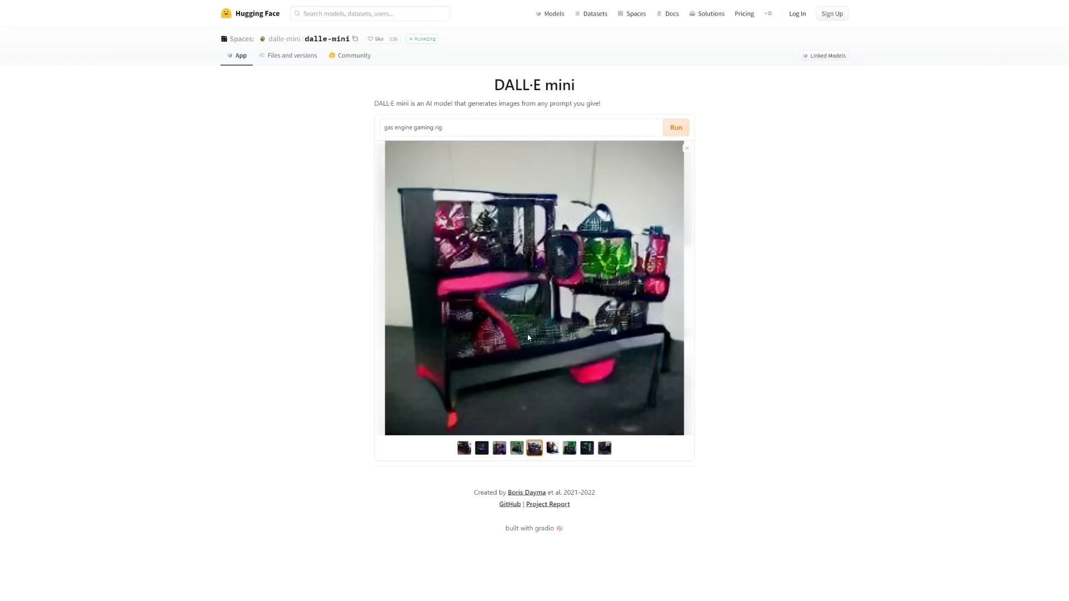
pyautogui.press('Left')
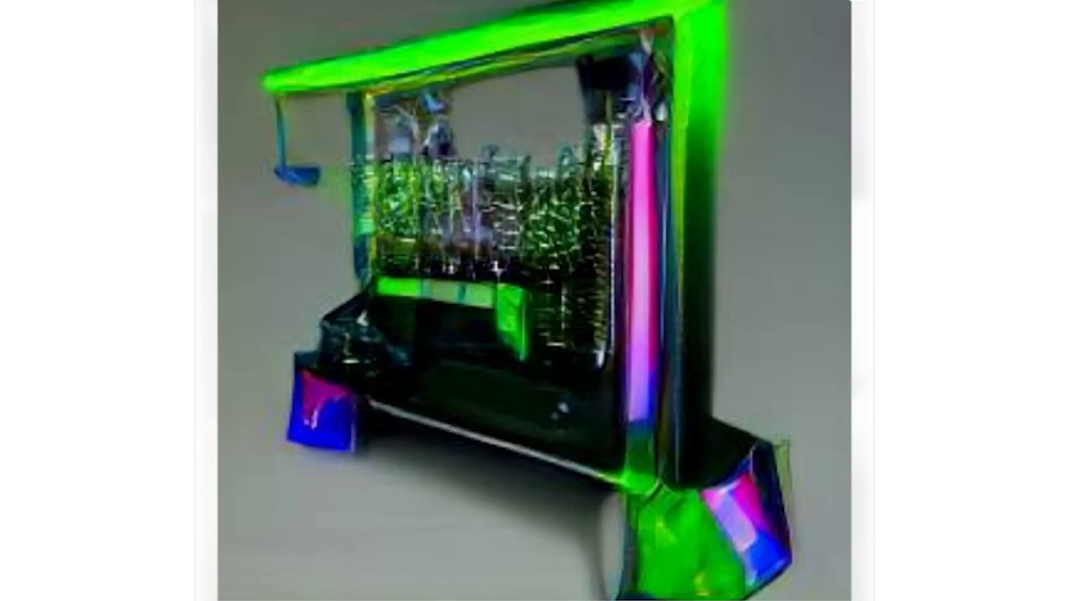
pyautogui.click(604, 448)
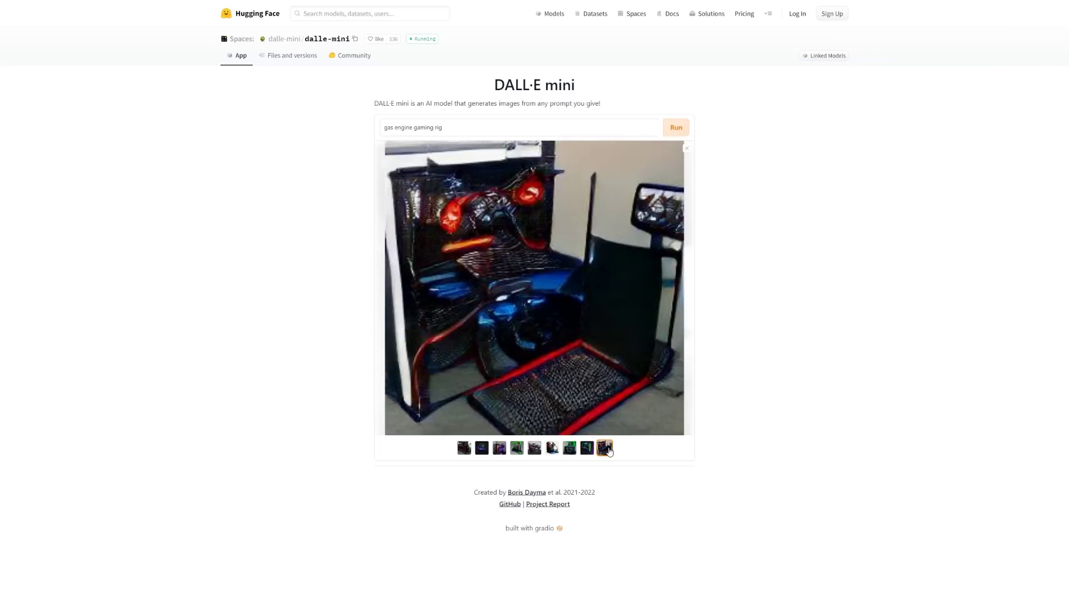
pyautogui.press('F11')
# - Clear the gaming rig prompt and close the enlarged view back to the grid
pyautogui.tripleClick(390, 131)
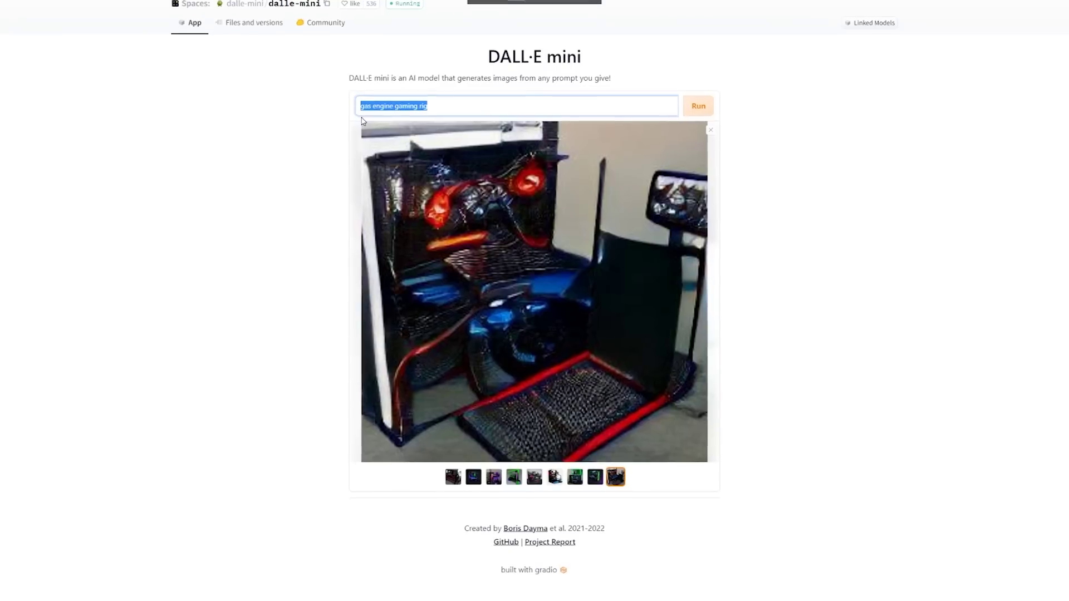
pyautogui.press('BackSpace')
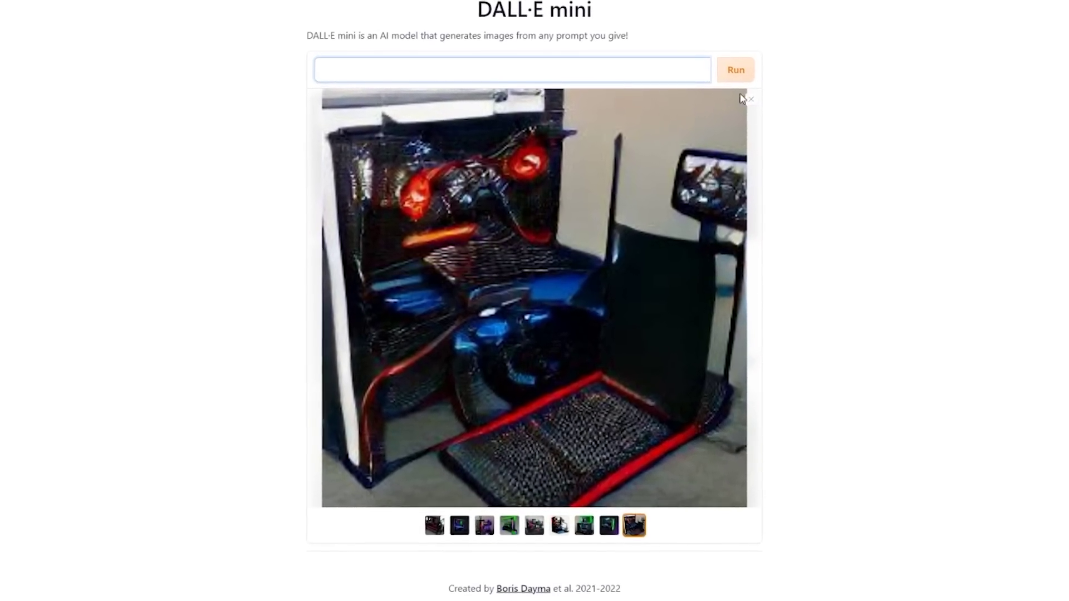
pyautogui.click(751, 99)
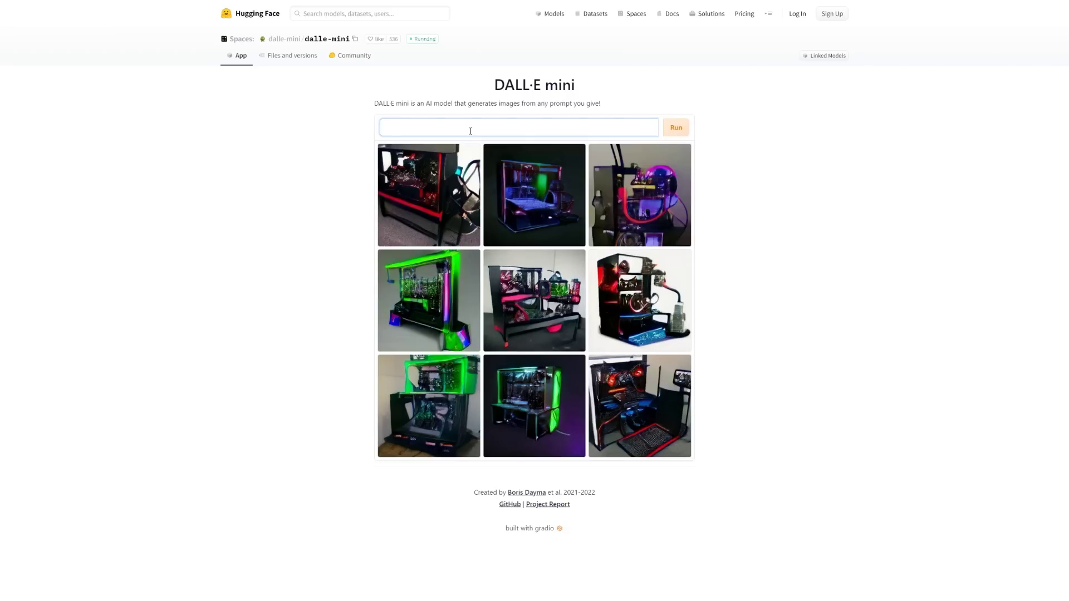
pyautogui.write('ber')
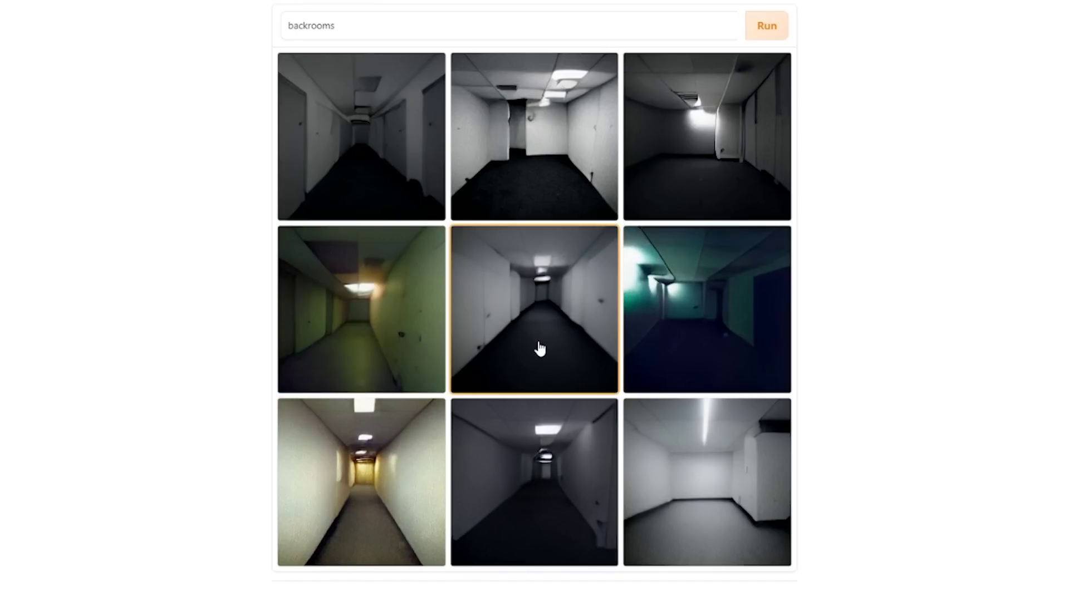
# - Enlarge the green backrooms corridor, then replace the prompt with 'liminal space' and generate
pyautogui.click(342, 334)
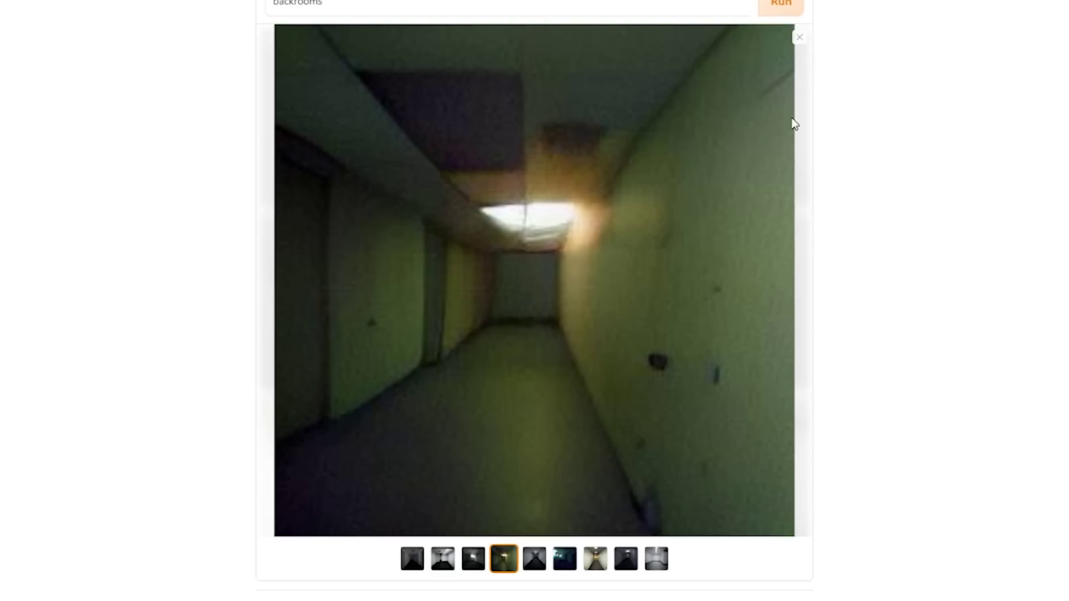
pyautogui.click(798, 40)
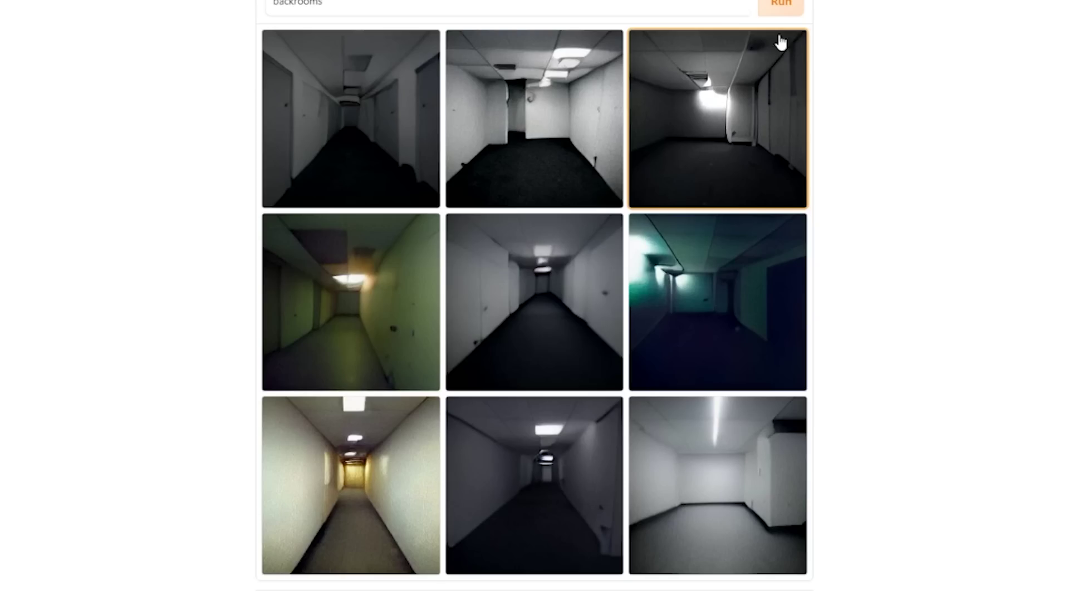
pyautogui.moveTo(412, 127); pyautogui.dragTo(349, 135)
pyautogui.press('BackSpace')
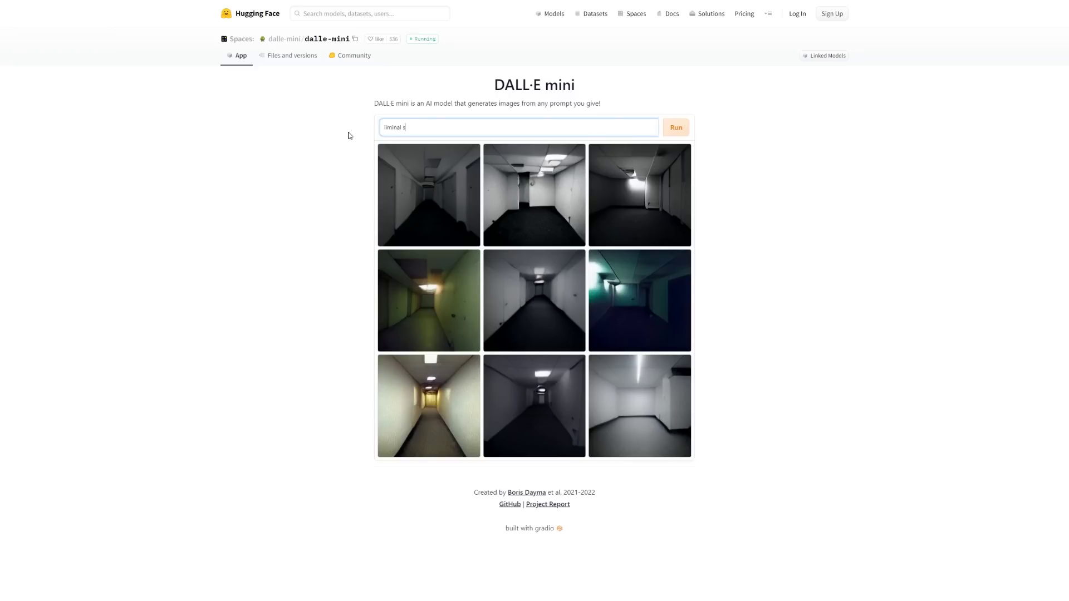
pyautogui.write('pace')
pyautogui.press('Return')
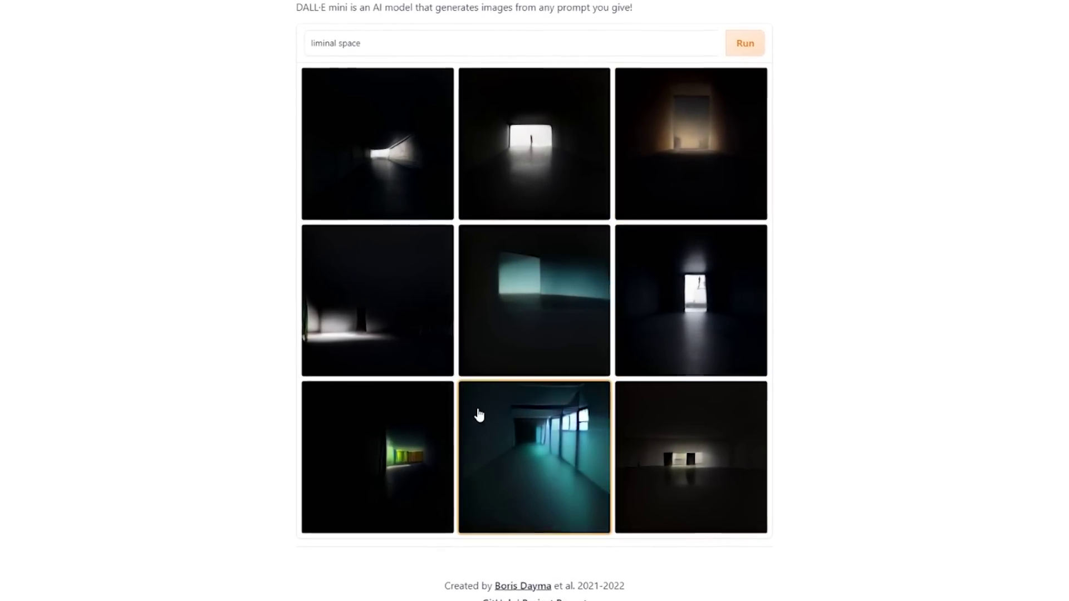
# - Enlarge the green-lit and teal liminal space corridor pictures, then select 'hill' in the prompt
pyautogui.click(415, 465)
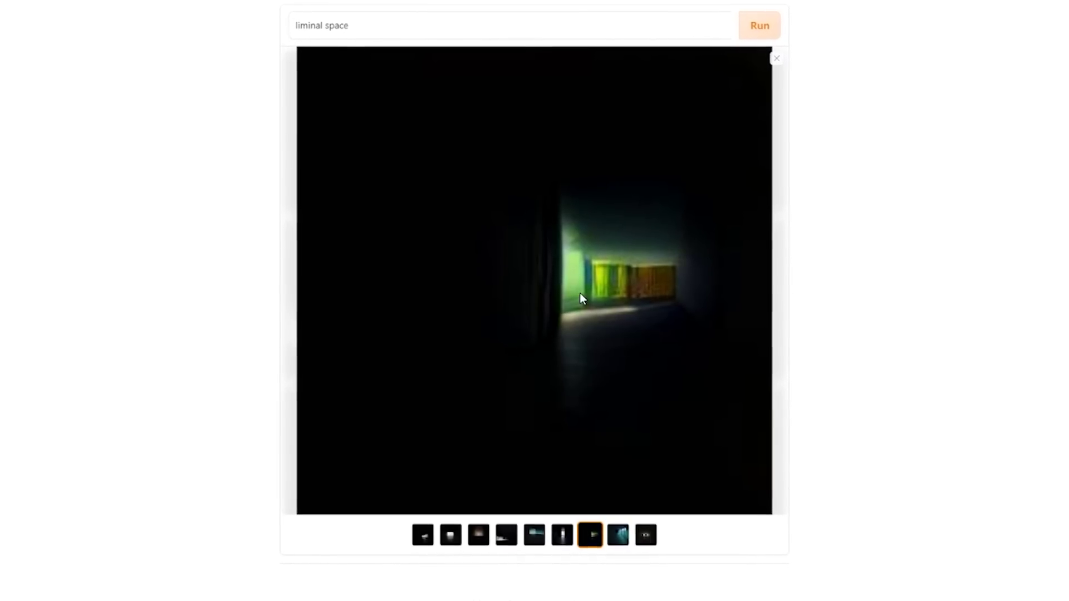
pyautogui.click(620, 539)
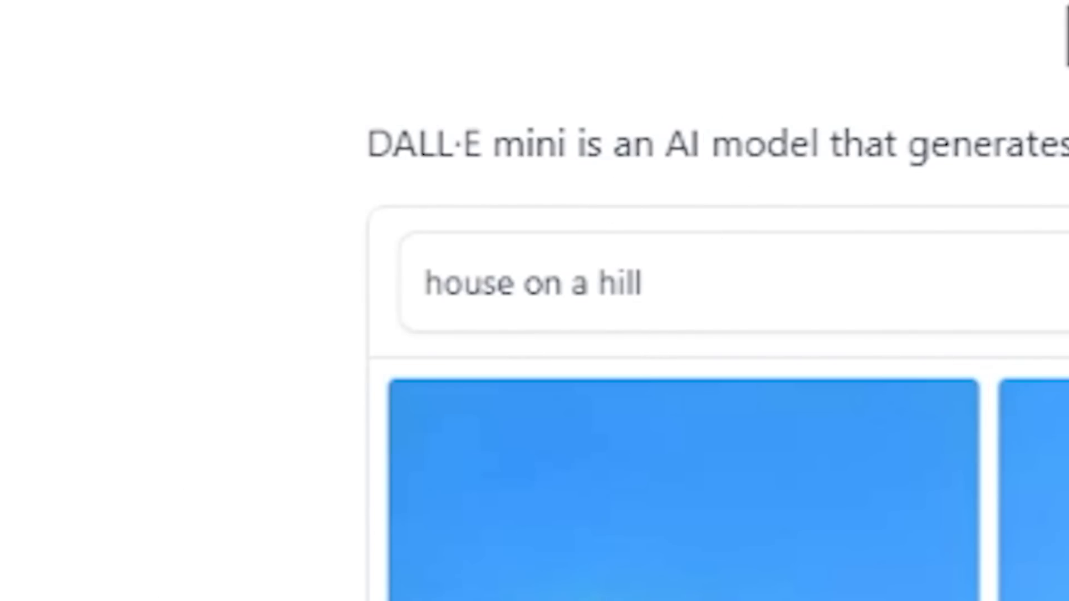
pyautogui.doubleClick(619, 282)
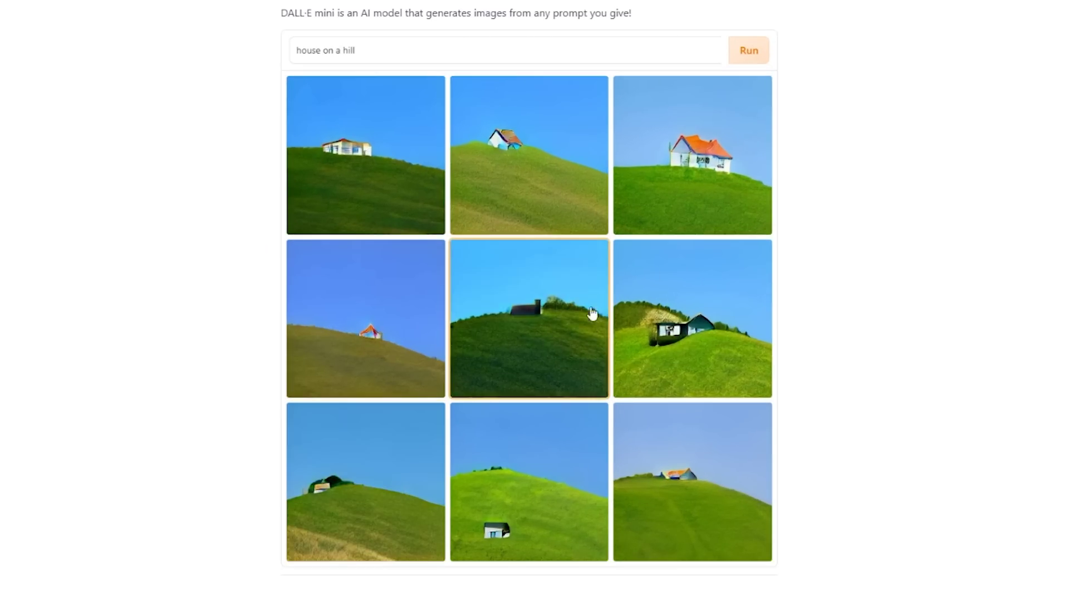
# - Browse the house on a hill pictures enlarged, then start a 'backrooms house le' search
pyautogui.click(624, 267)
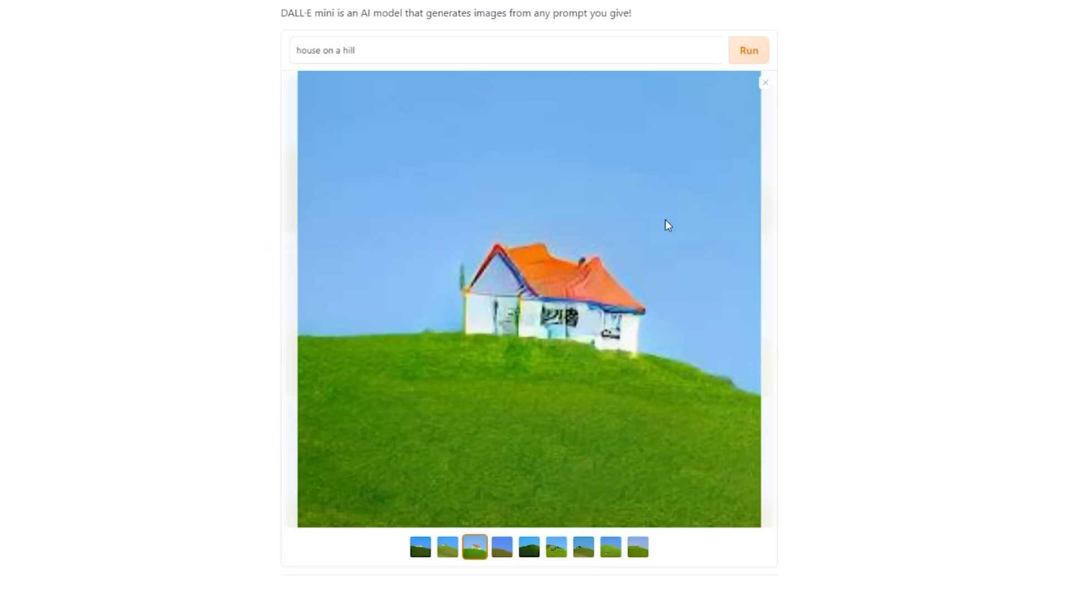
pyautogui.click(585, 551)
pyautogui.click(611, 550)
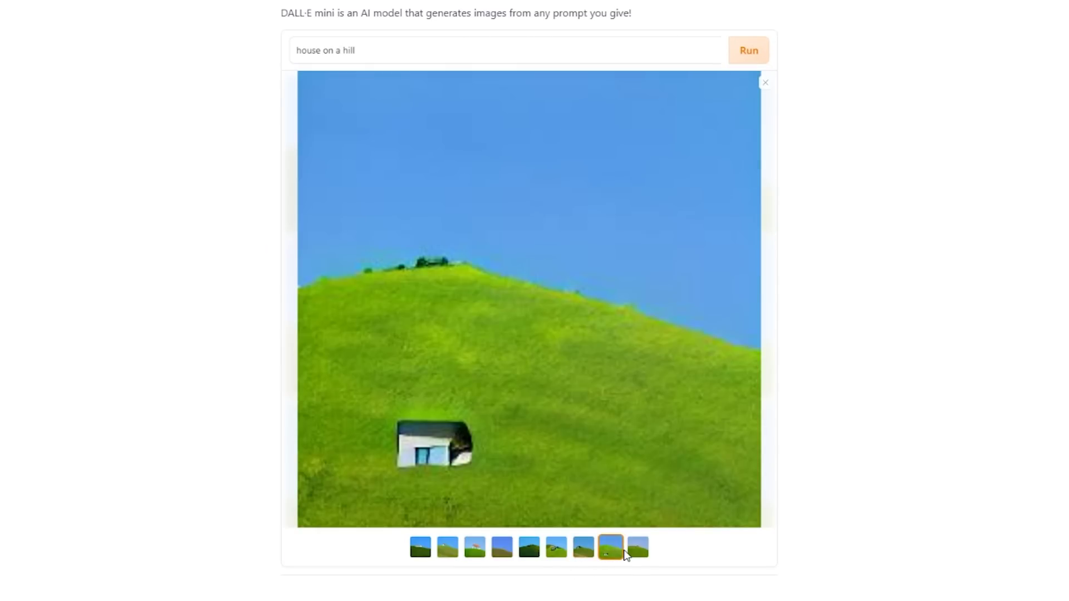
pyautogui.click(638, 548)
pyautogui.click(548, 490)
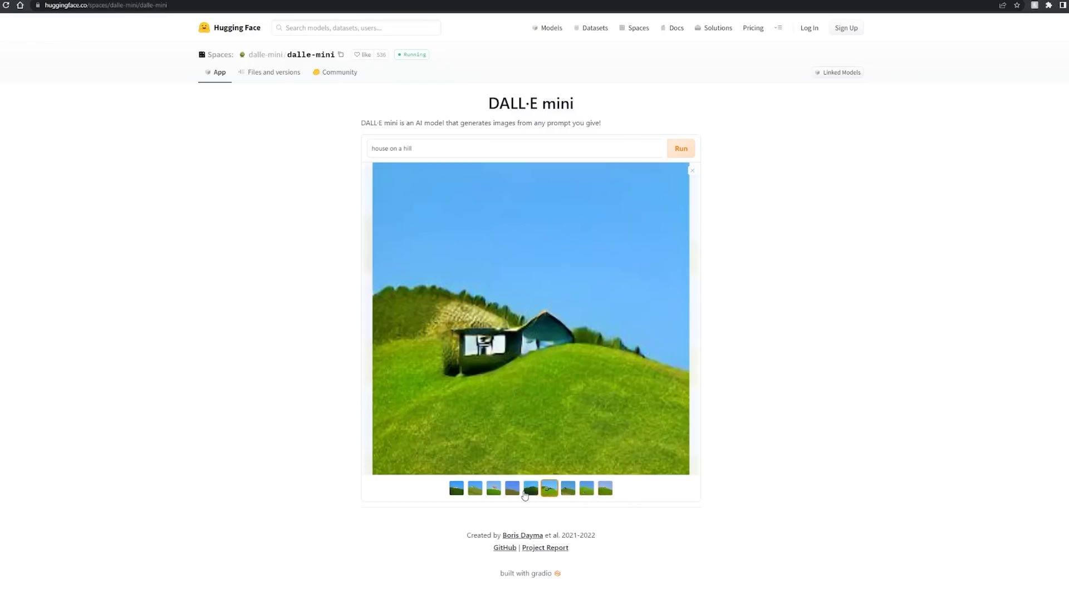
pyautogui.click(494, 490)
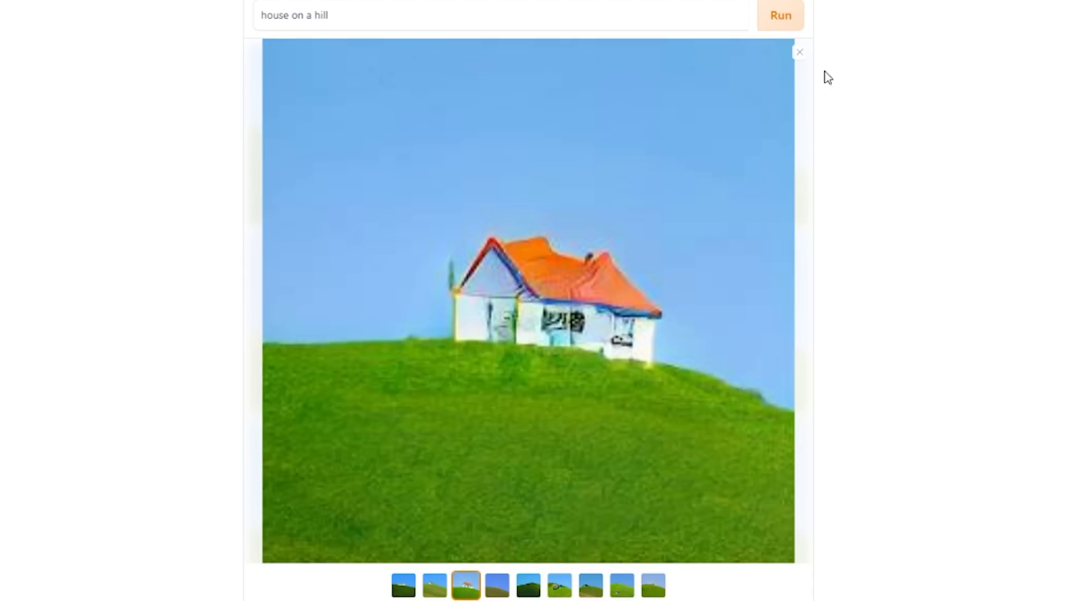
pyautogui.click(800, 52)
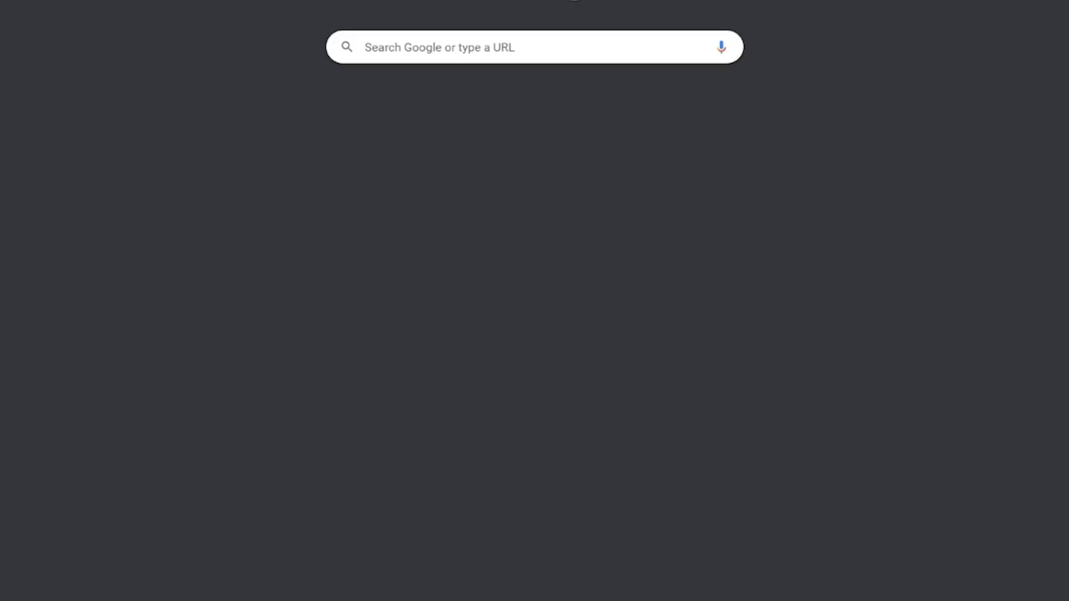
pyautogui.write('backrooms house')
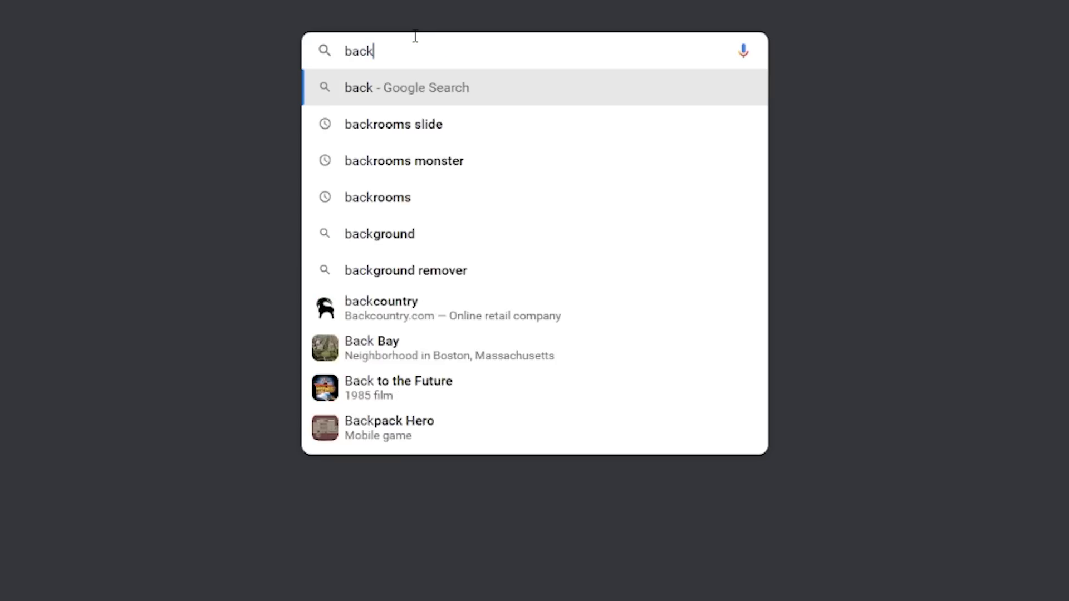
pyautogui.write(' le')
# - Search Google Images for 'backrooms house level' and preview the house, Level 286 and Level 94 results
pyautogui.press('Return')
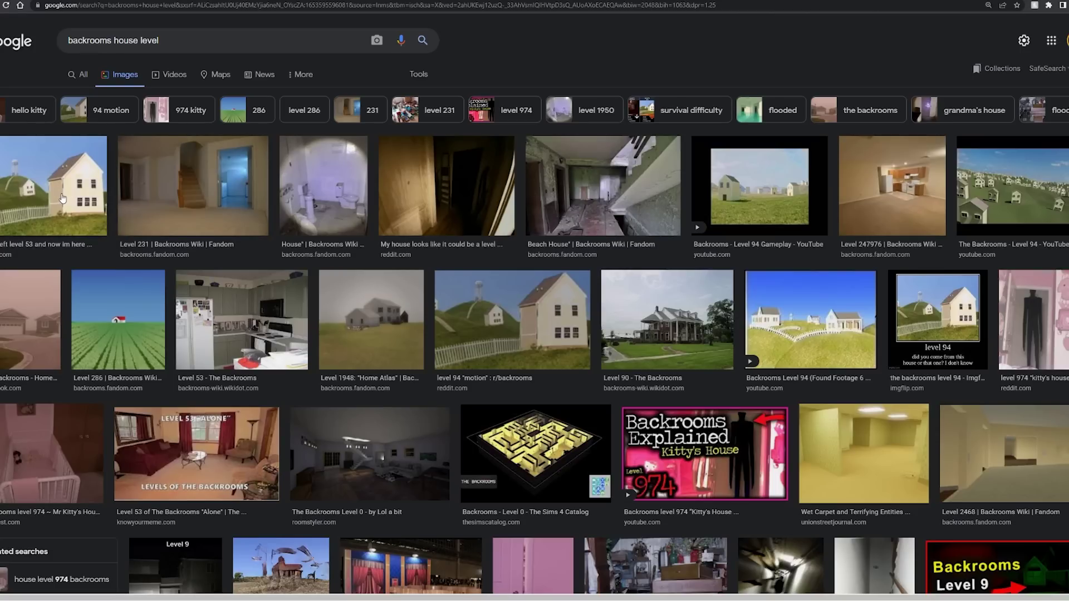
pyautogui.click(627, 329)
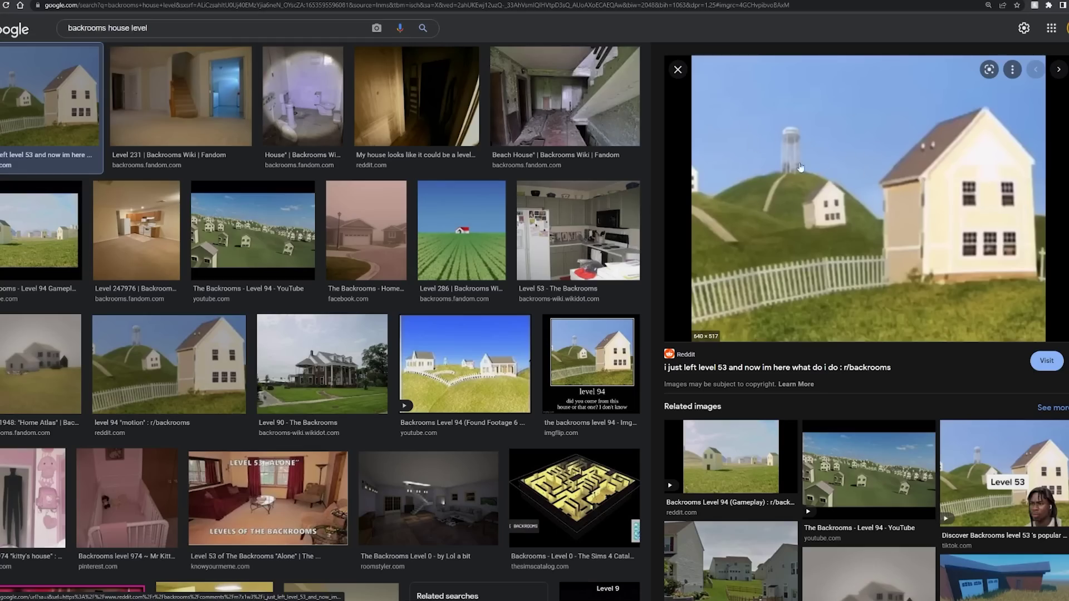
pyautogui.click(462, 230)
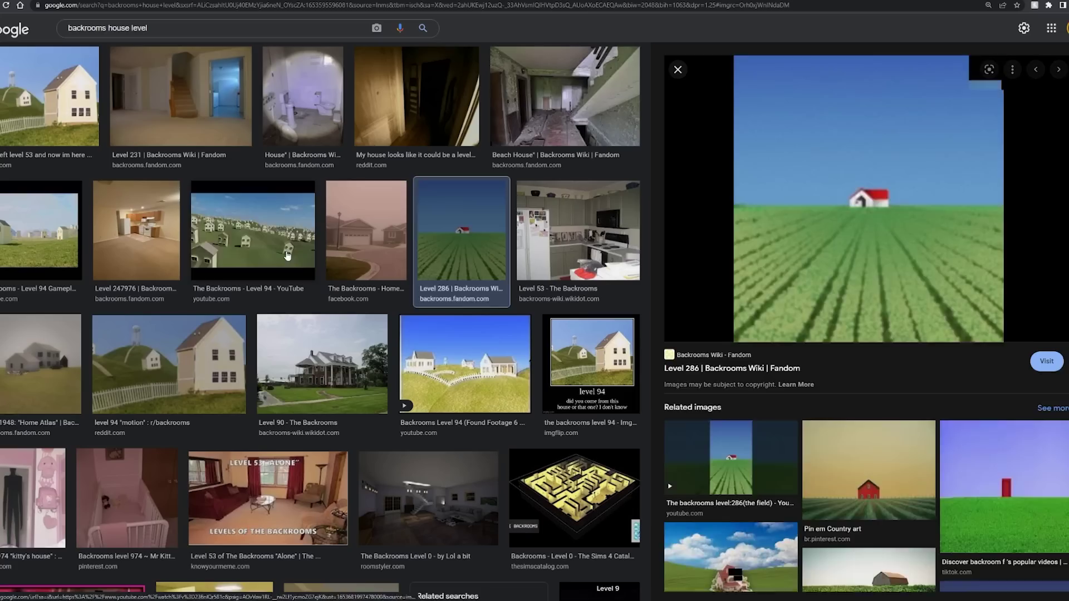
pyautogui.click(253, 230)
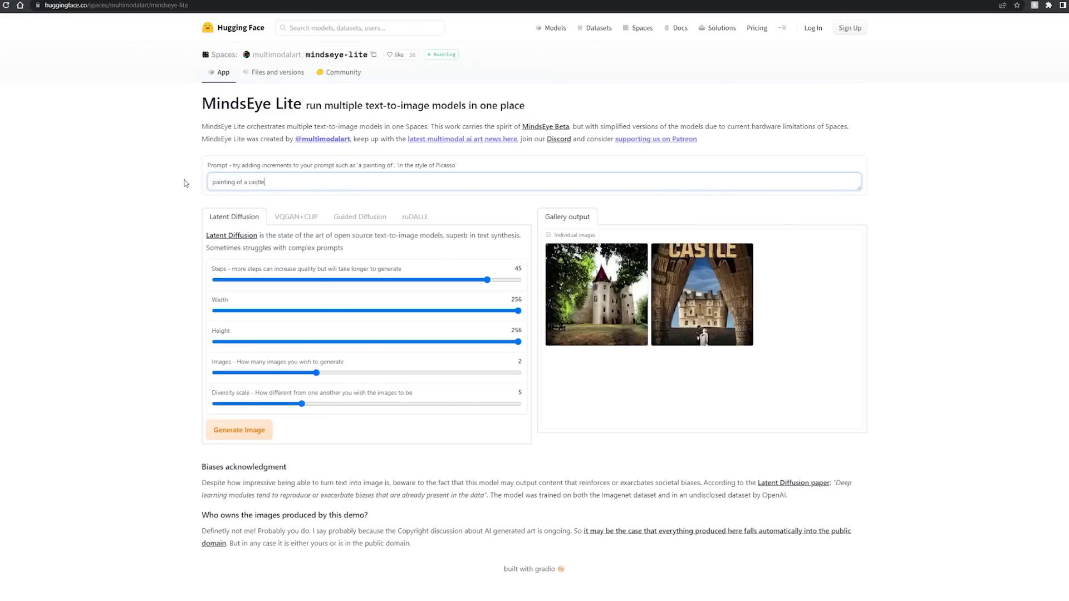
# - Generate 'painting of a castle' images in MindsEye Lite and enlarge the first castle painting
pyautogui.click(263, 438)
pyautogui.moveTo(221, 104); pyautogui.dragTo(322, 122)
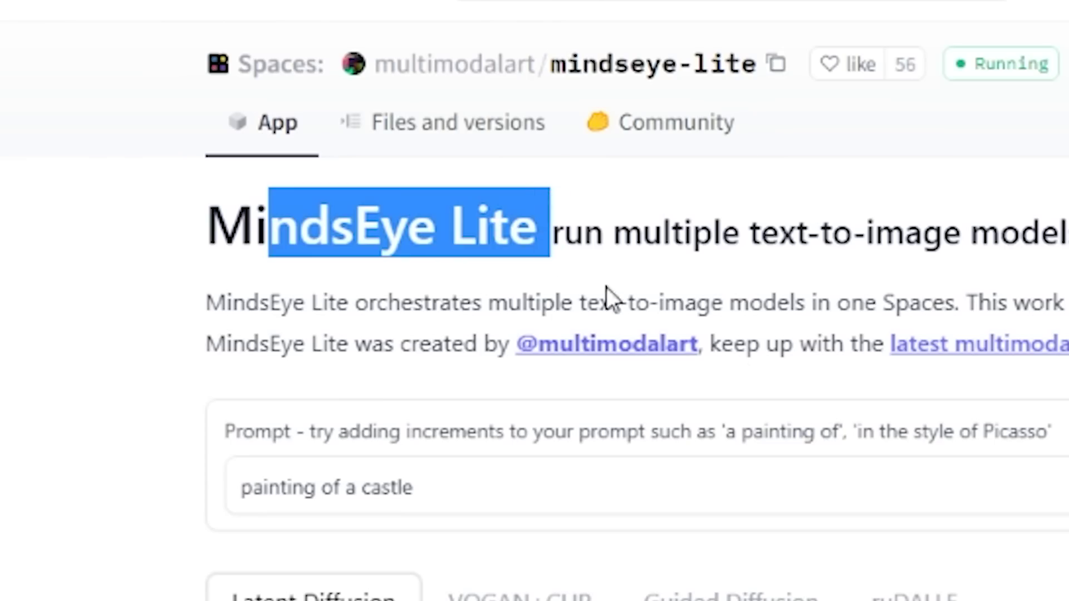
pyautogui.click(397, 219)
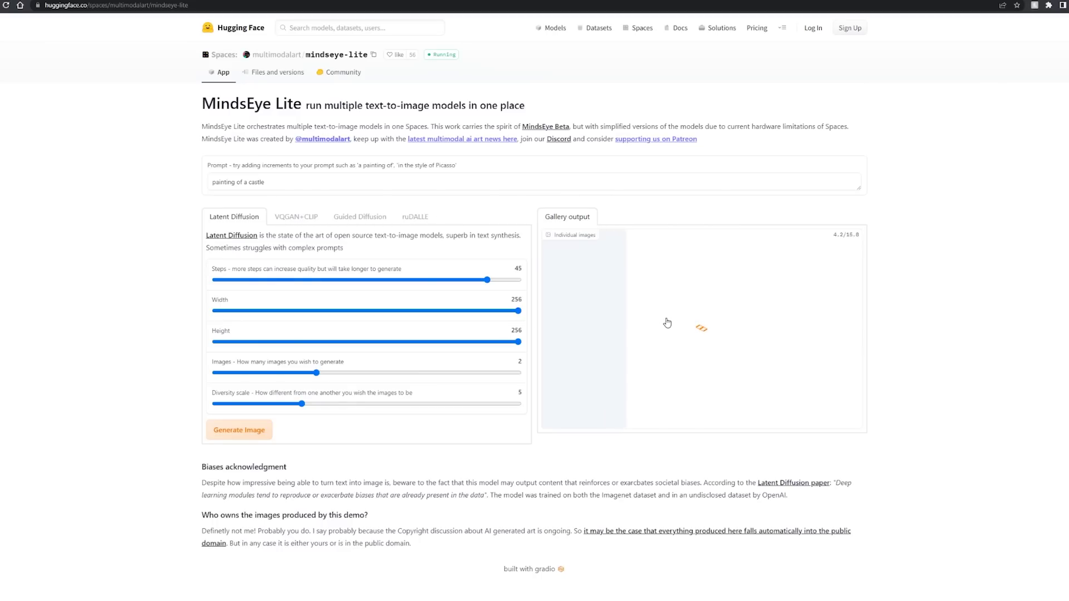
pyautogui.click(316, 313)
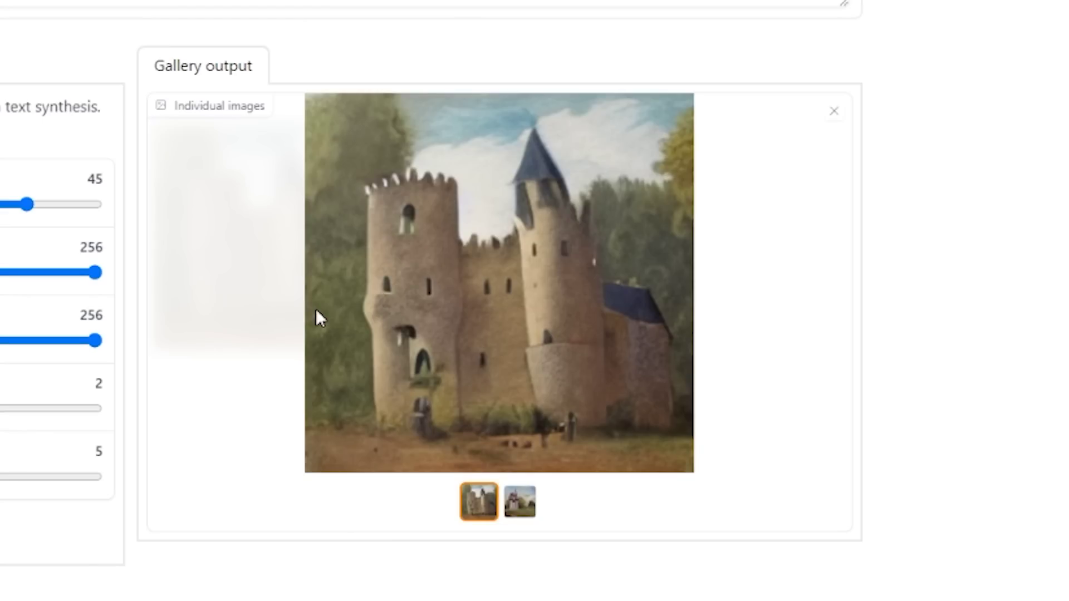
pyautogui.rightClick(384, 378)
pyautogui.click(451, 461)
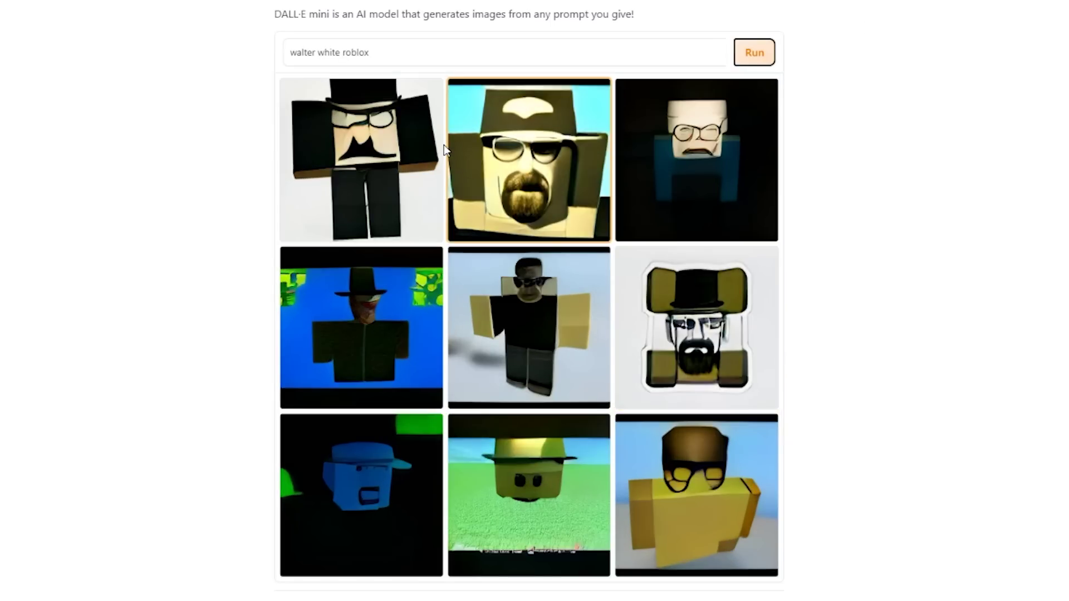
# - View the first five walter white roblox pictures enlarged one by one
pyautogui.click(410, 172)
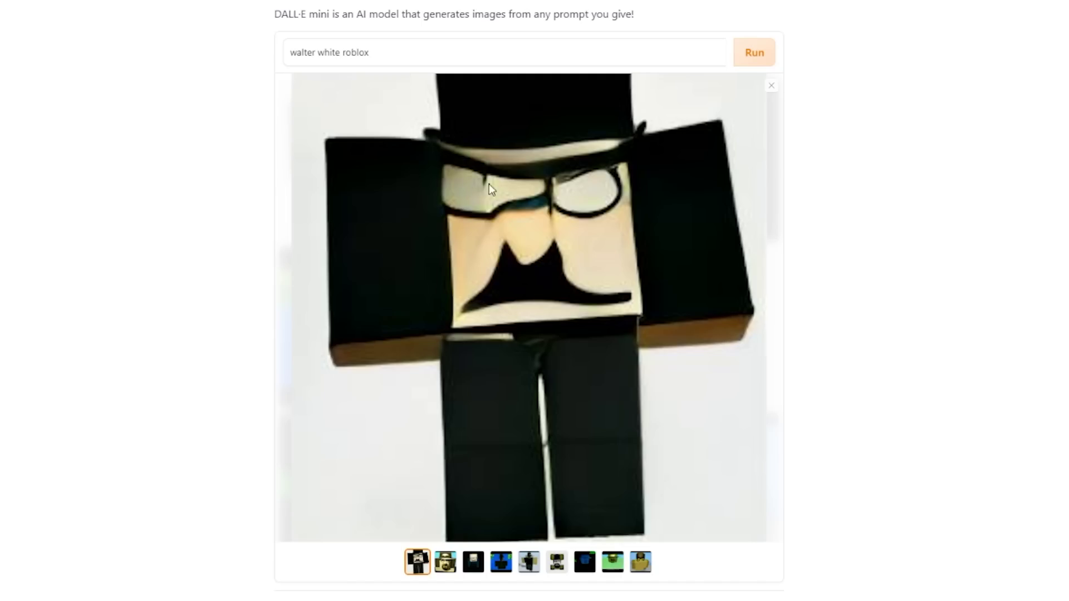
pyautogui.click(622, 376)
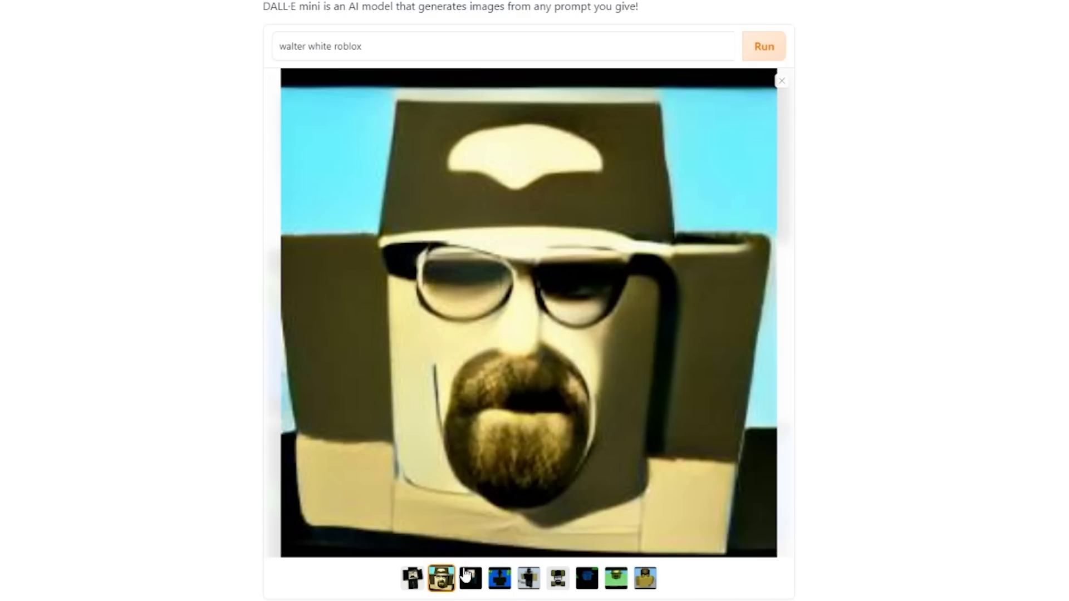
pyautogui.click(468, 577)
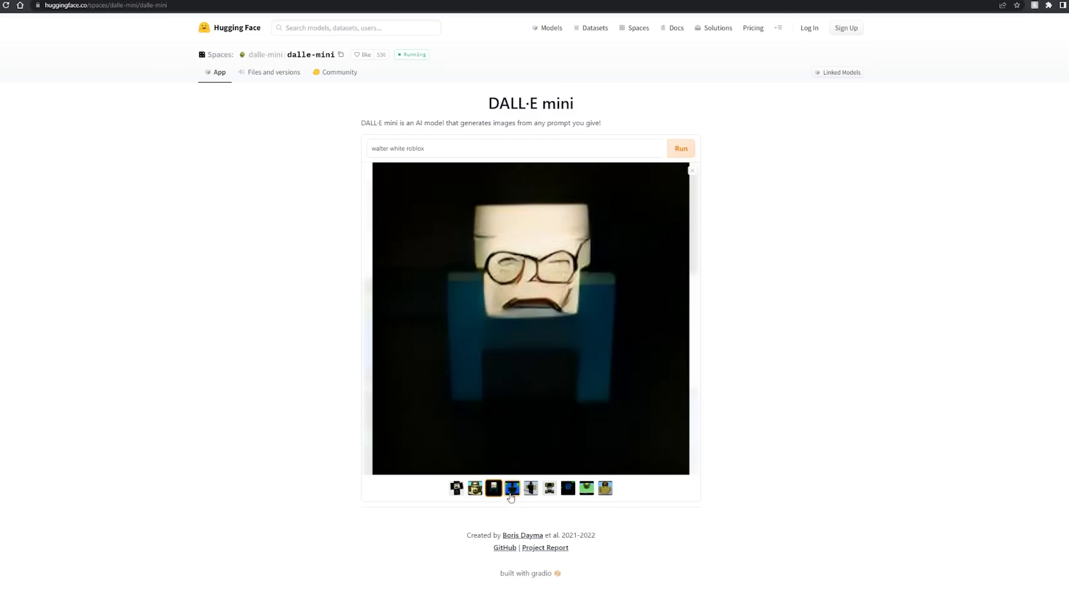
pyautogui.click(510, 492)
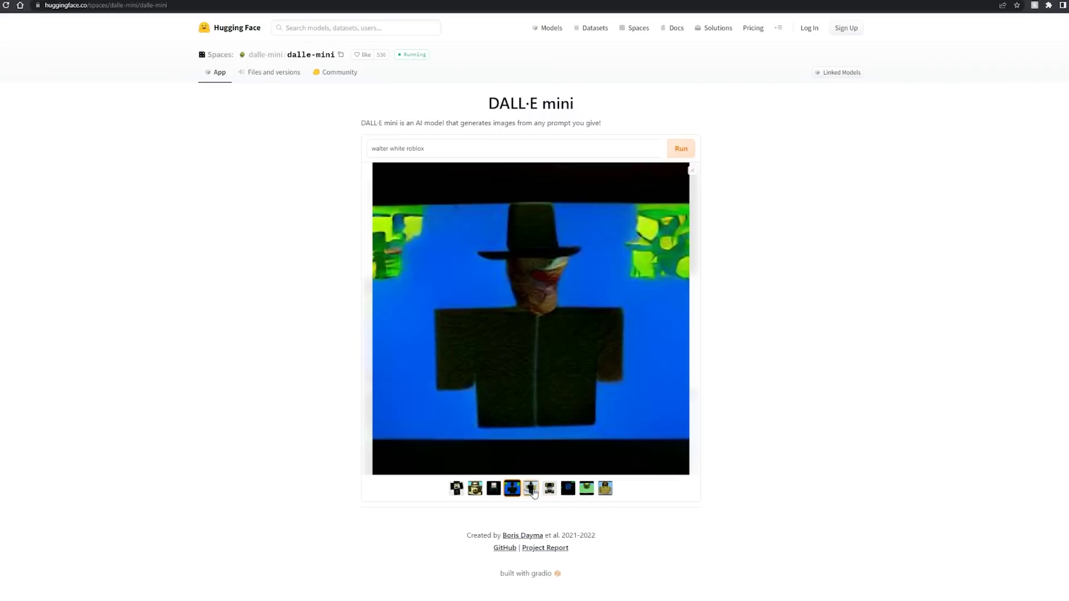
pyautogui.click(531, 489)
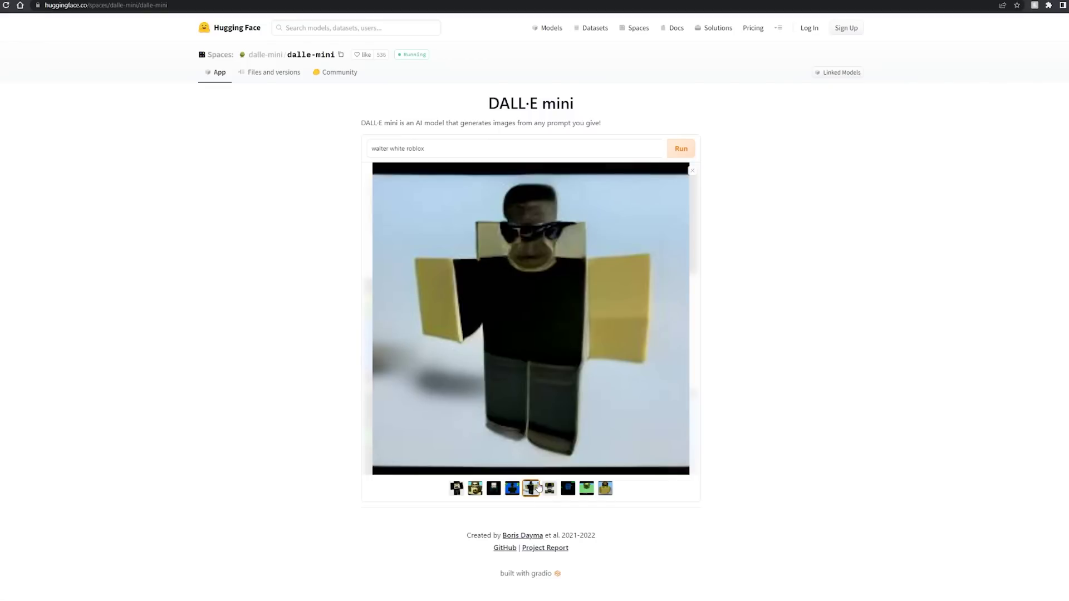
# - Regenerate 'walter white roblox' and view the fourth, fifth and green-hat new pictures
pyautogui.click(684, 152)
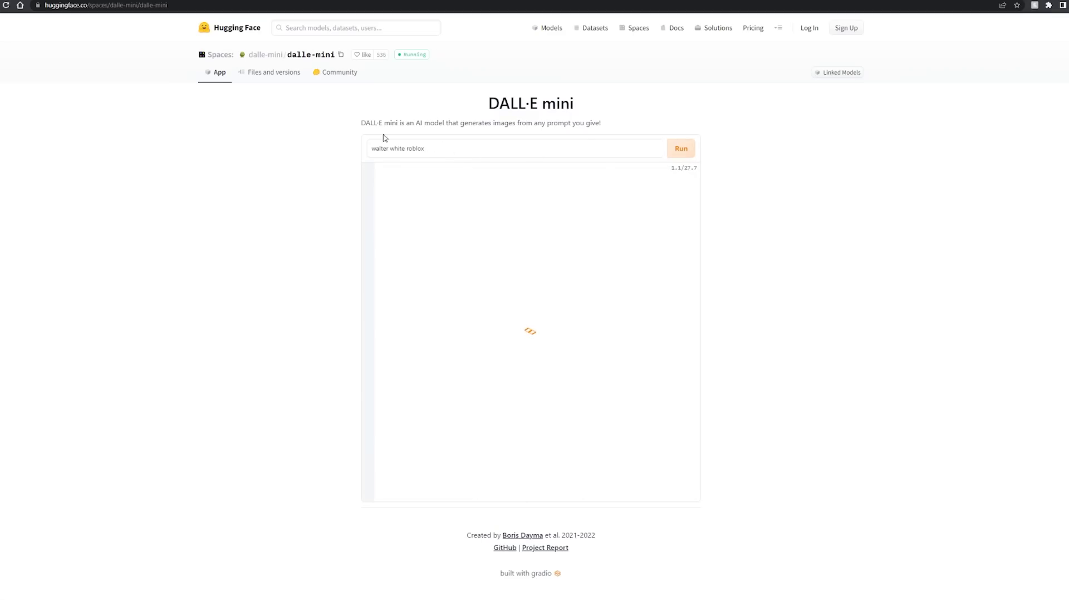
pyautogui.tripleClick(436, 147)
pyautogui.click(162, 172)
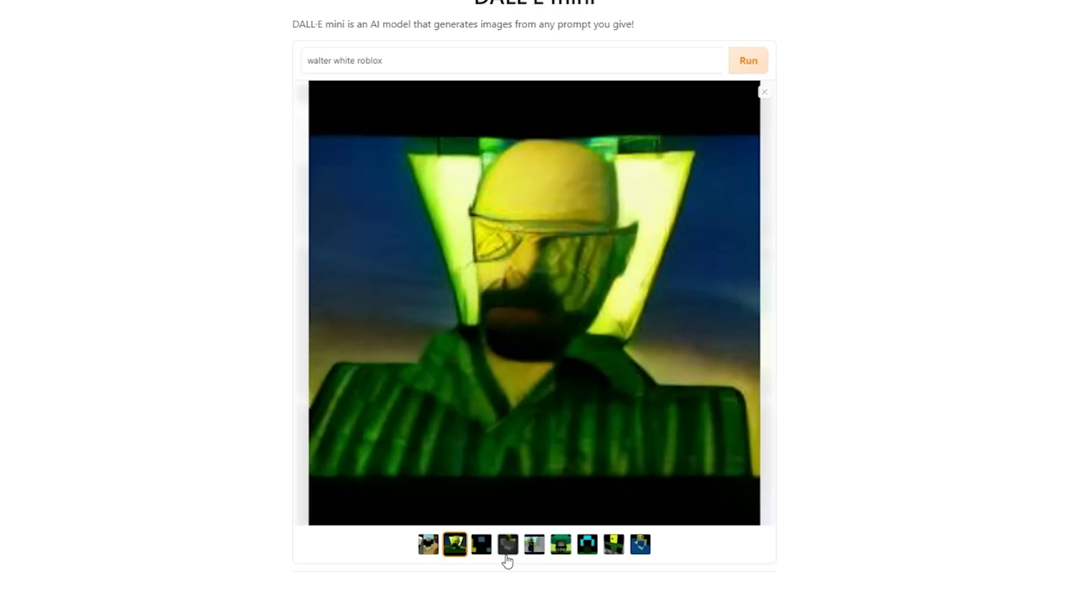
pyautogui.click(510, 553)
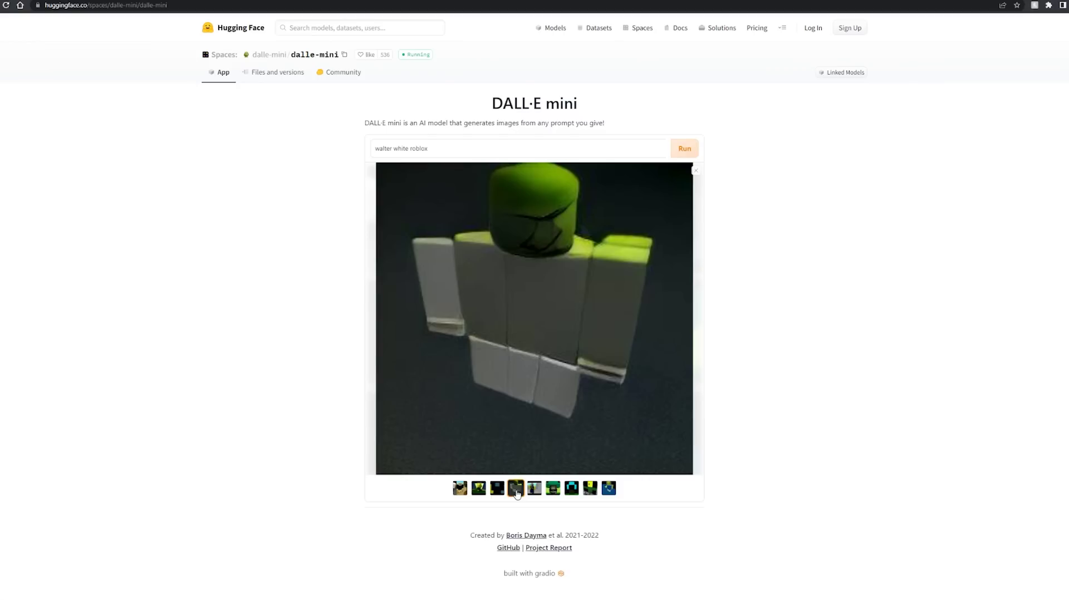
pyautogui.click(543, 554)
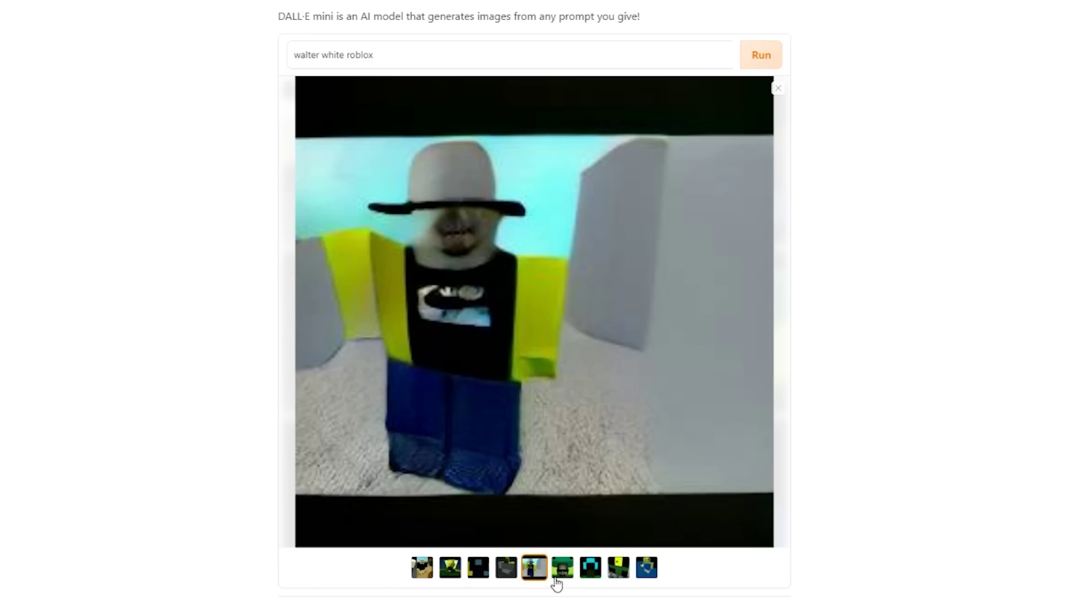
pyautogui.click(559, 573)
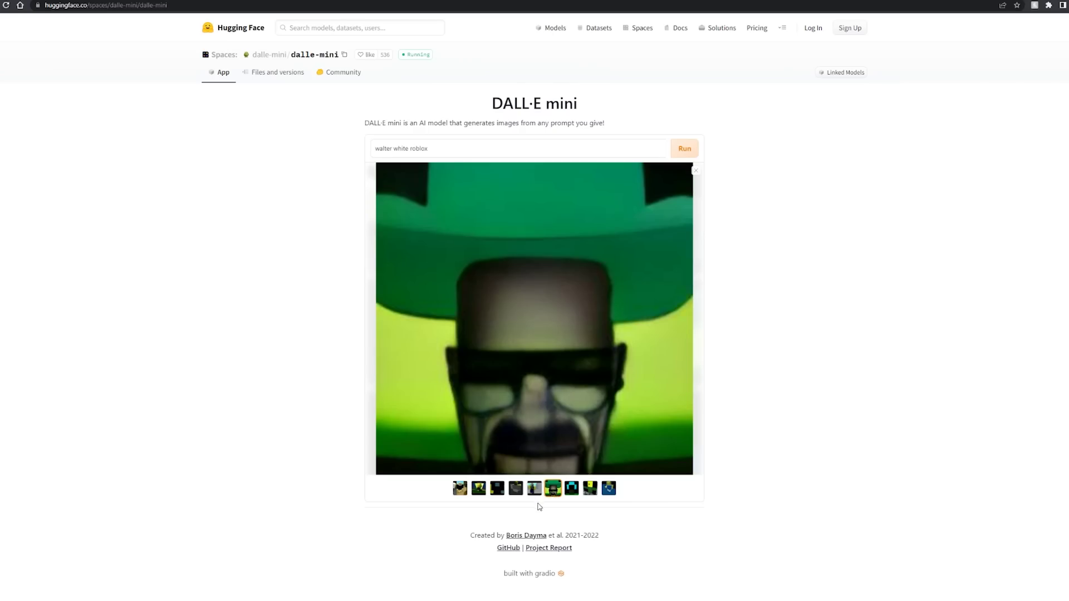